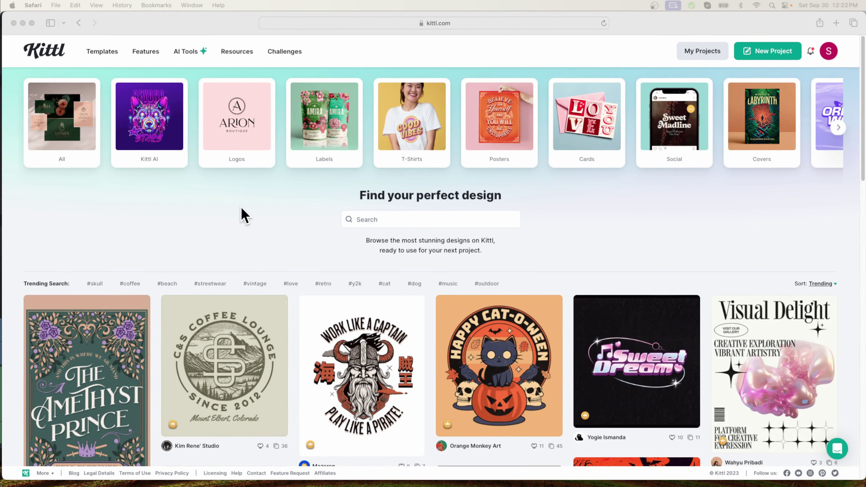
Browse the Logos template category
left_click(242, 150)
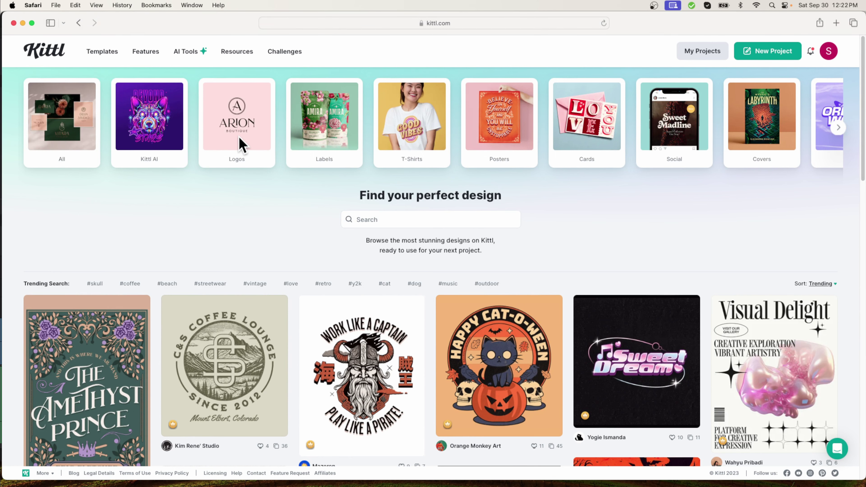
left_click(240, 150)
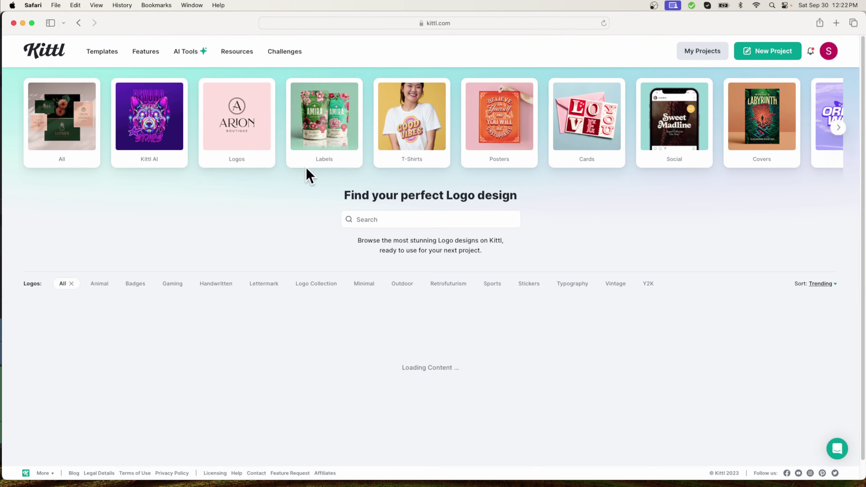
scroll(378, 252, "down", 10)
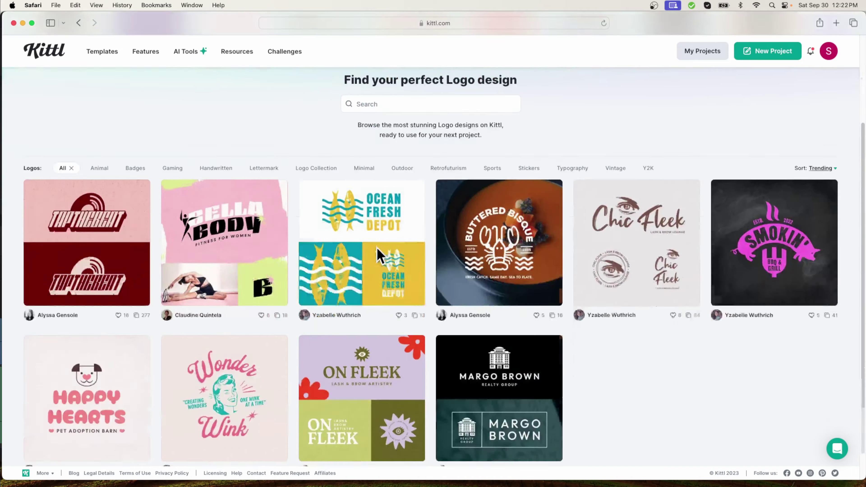
scroll(378, 256, "down", 15)
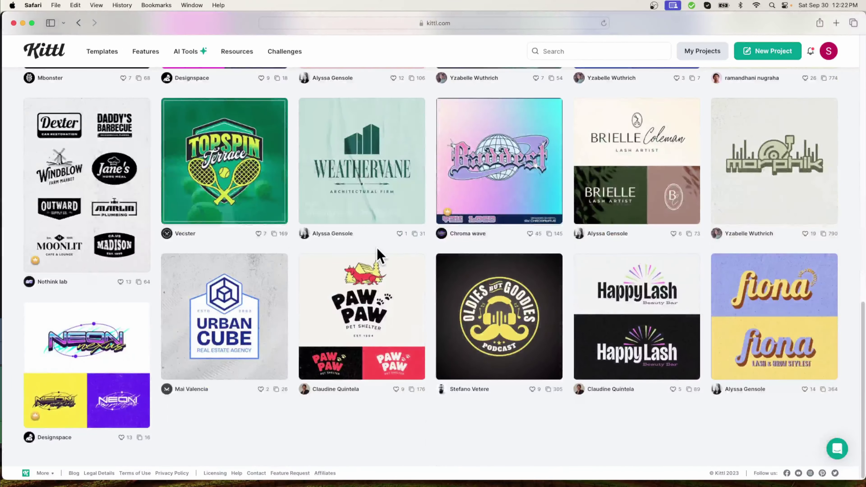
scroll(379, 255, "up", 20)
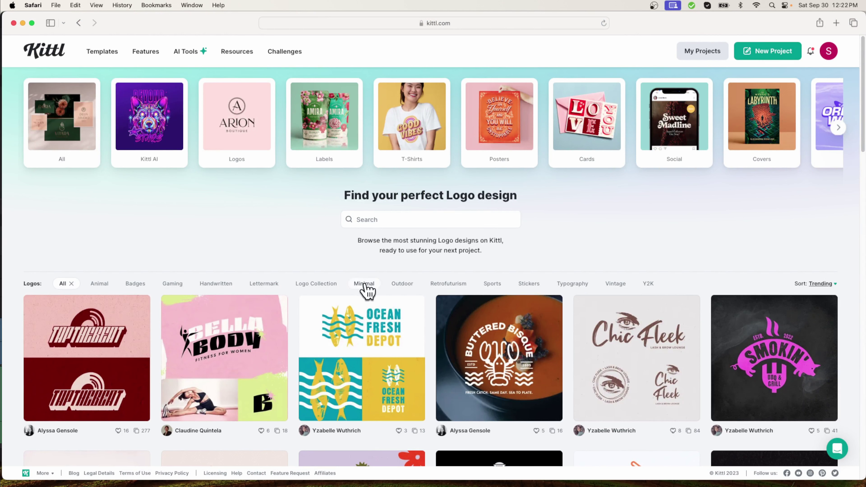
Search logos for 'round' and open the Grand Bay Workshop round badge template
left_click(379, 218)
type("round")
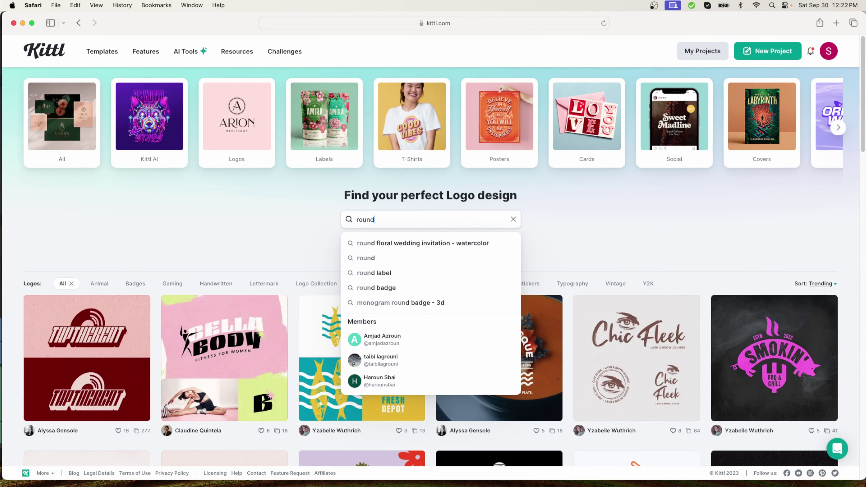
key("Return")
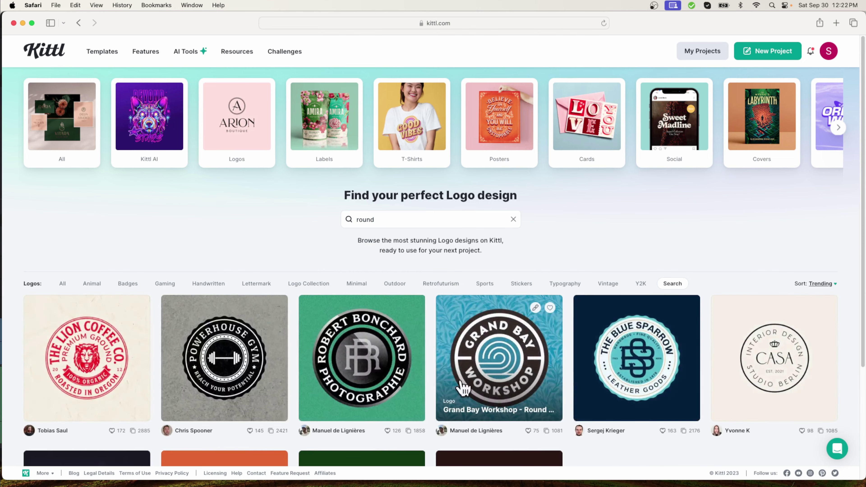
left_click(506, 365)
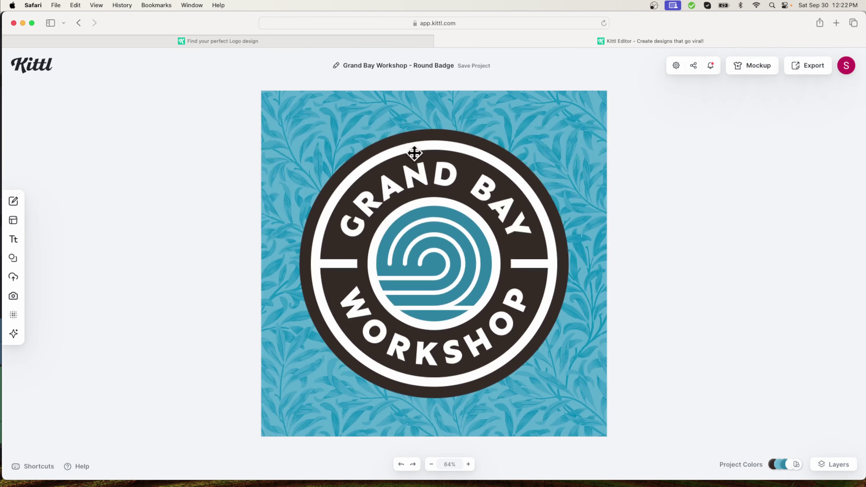
Replace the top curved text GRAND BAY with AYLESFORD
left_click(425, 173)
double_click(425, 173)
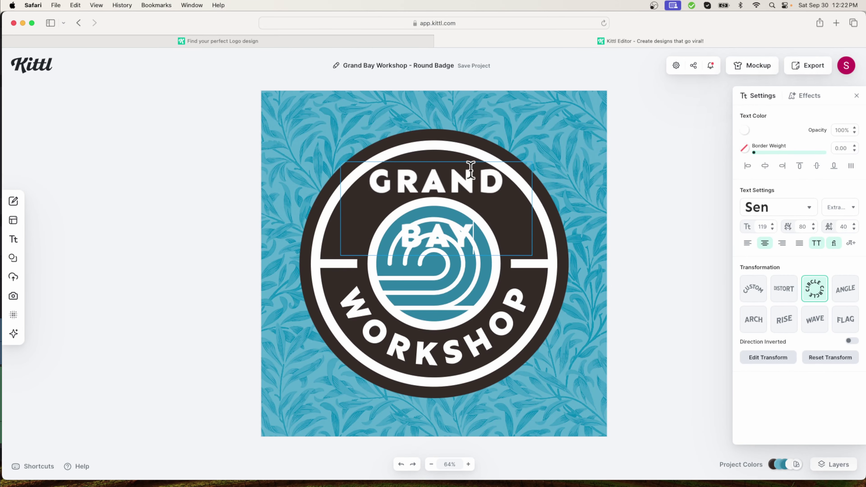
left_click_drag(369, 181, 479, 235)
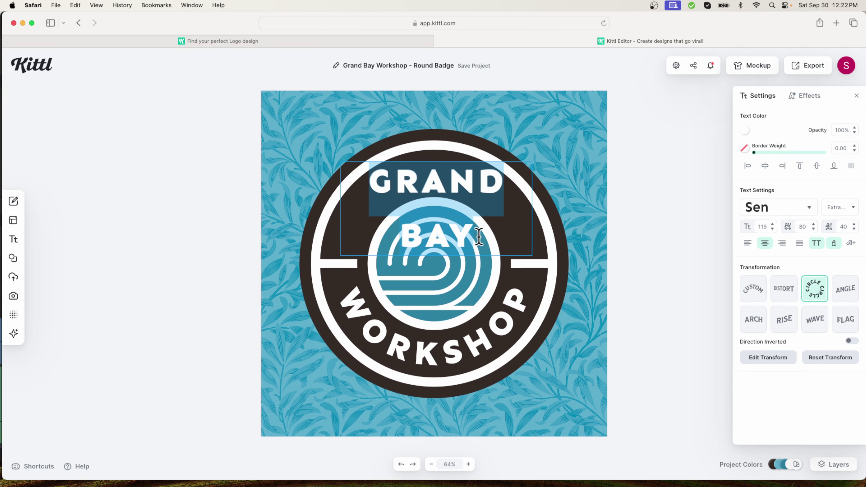
type("AYLESFORD")
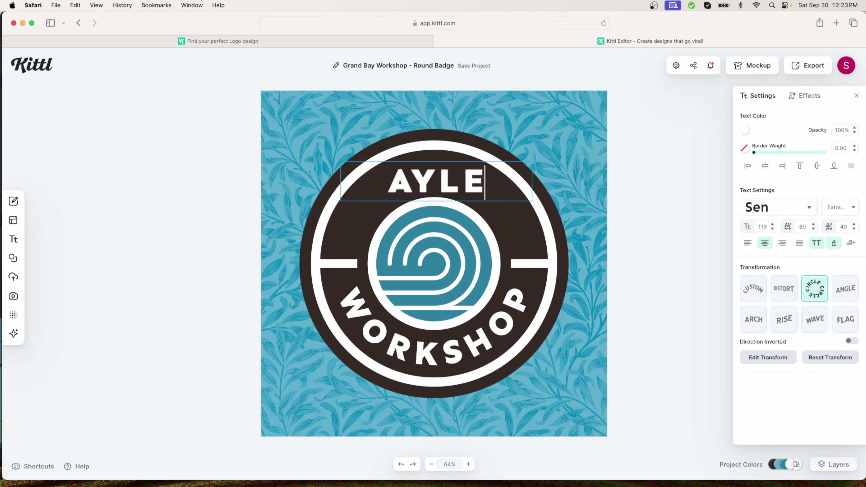
key("Escape")
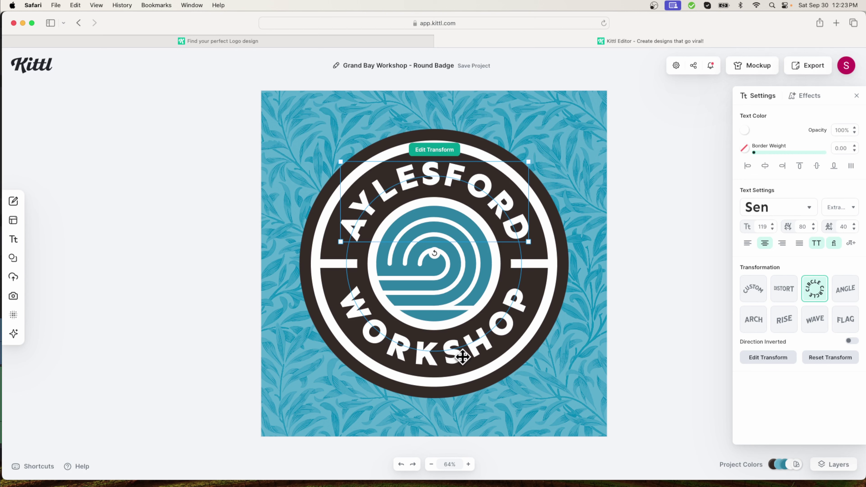
Replace the bottom curved text WORKSHOP with 'COFFEE Co.'
double_click(458, 356)
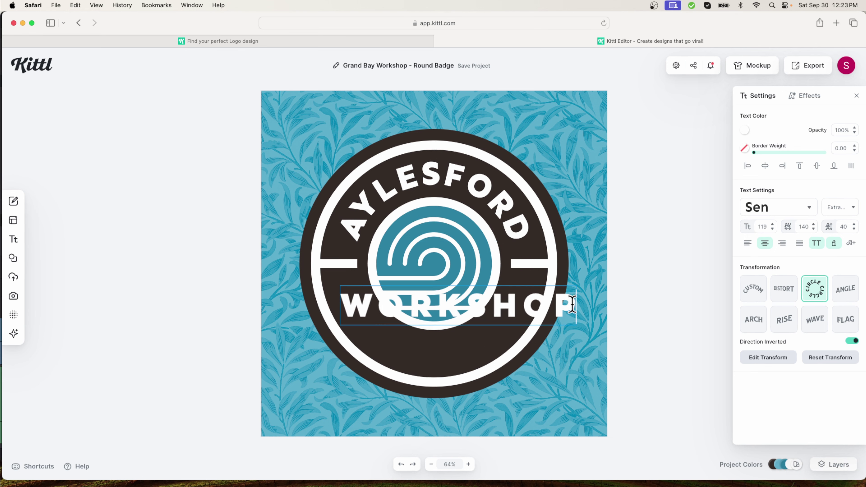
left_click_drag(541, 305, 294, 308)
type("COFF")
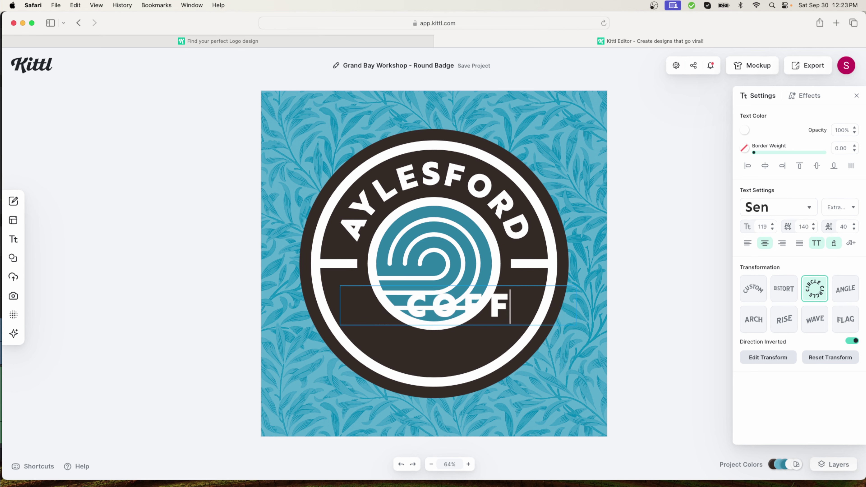
type("EE Co.")
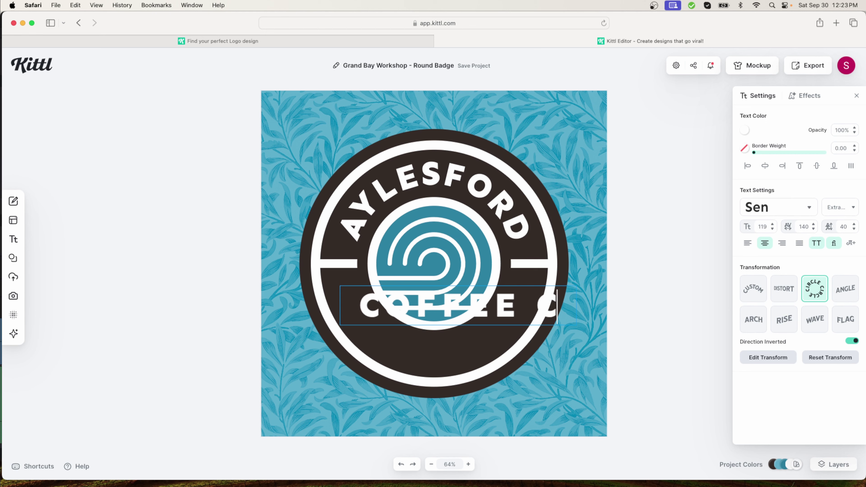
key("Return")
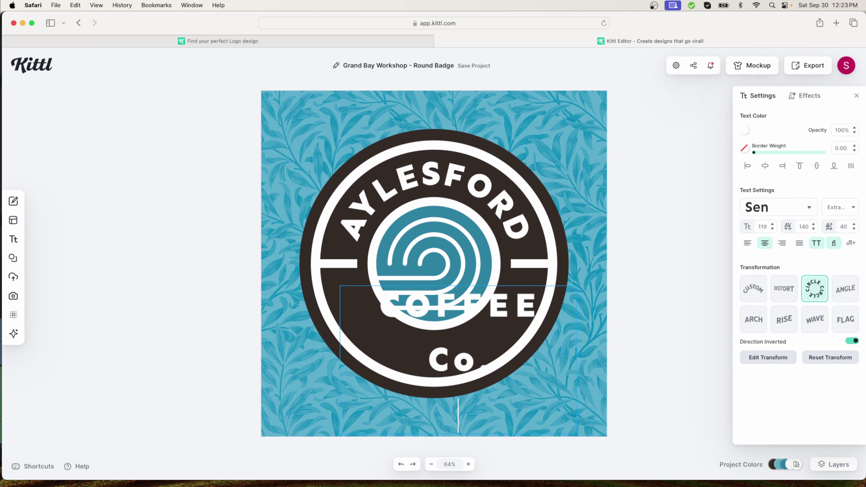
key("BackSpace")
key("Escape")
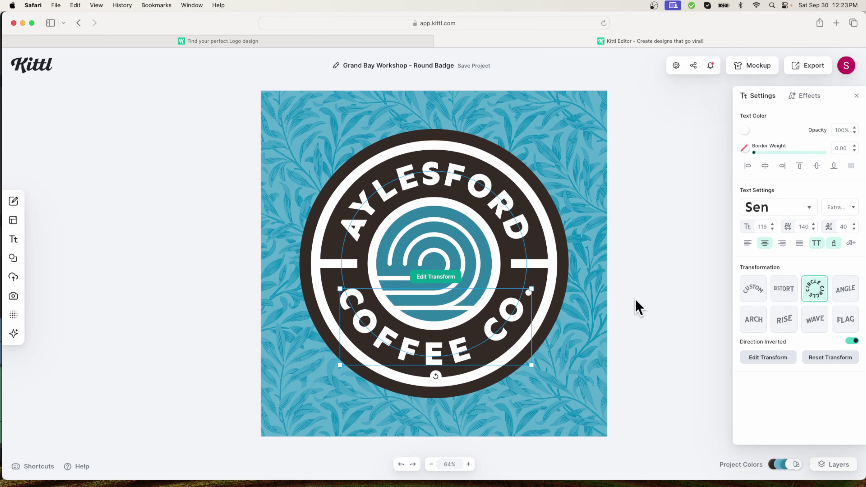
left_click(638, 294)
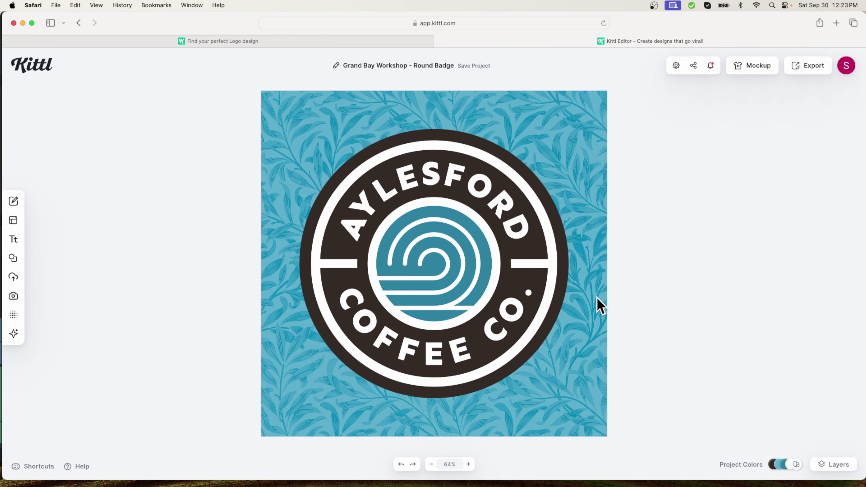
Delete the central wave graphic and turn the teal inner circle white
left_click(443, 257)
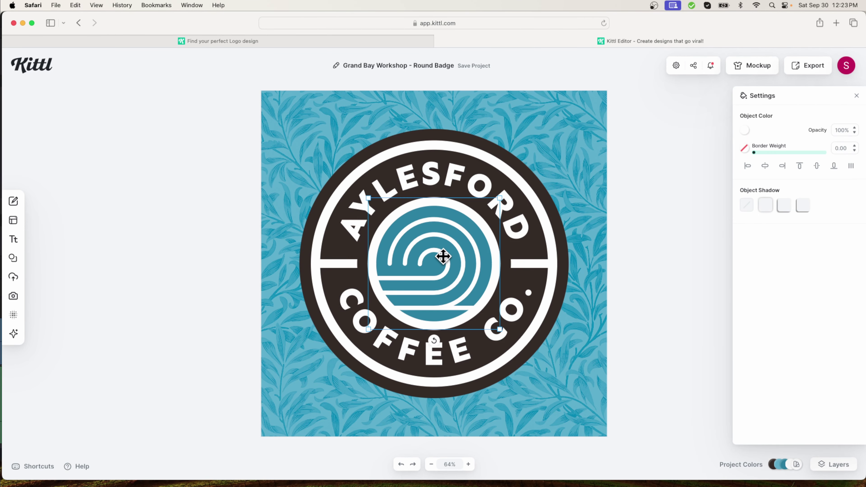
key("Delete")
left_click(472, 253)
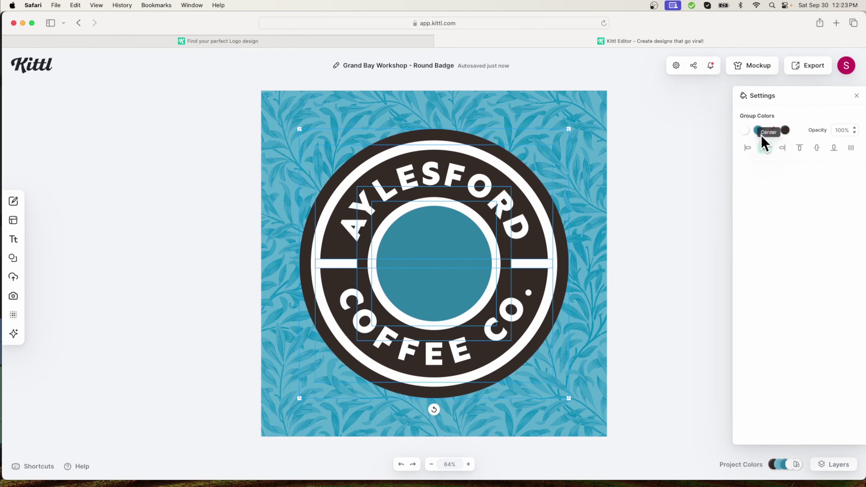
left_click(745, 130)
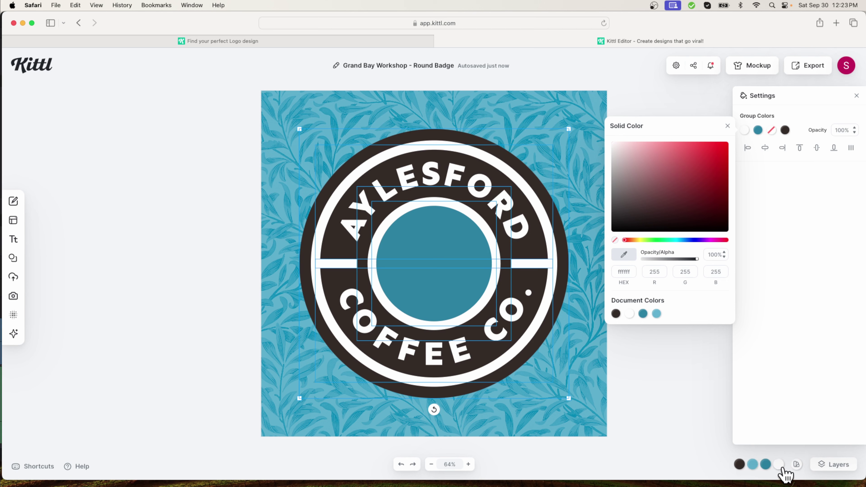
left_click(764, 464)
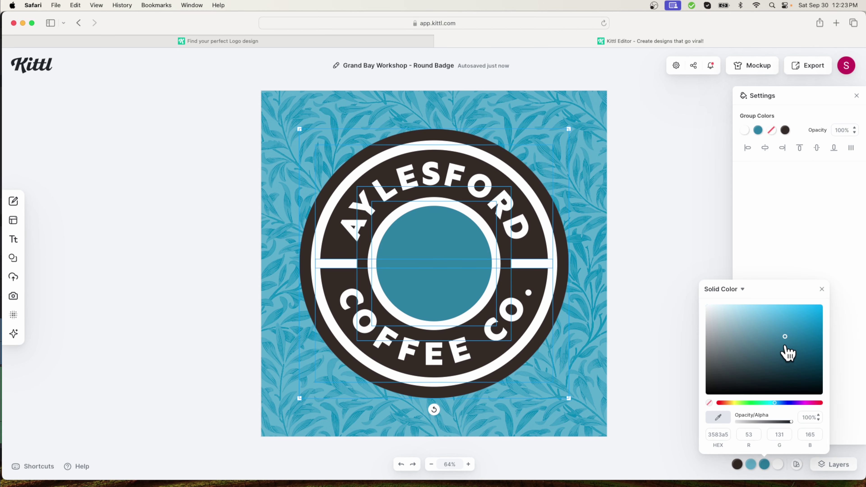
left_click_drag(784, 337, 676, 301)
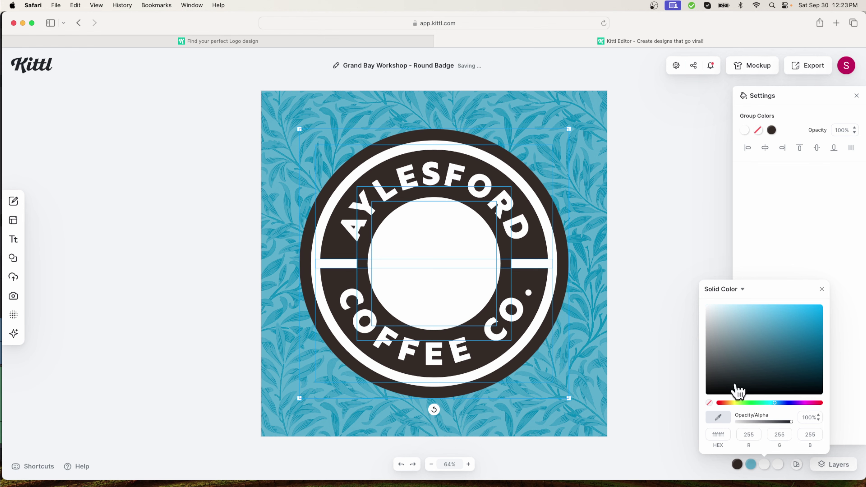
left_click(665, 373)
Set the canvas background colour to white (#ffffff)
mouse_move(767, 466)
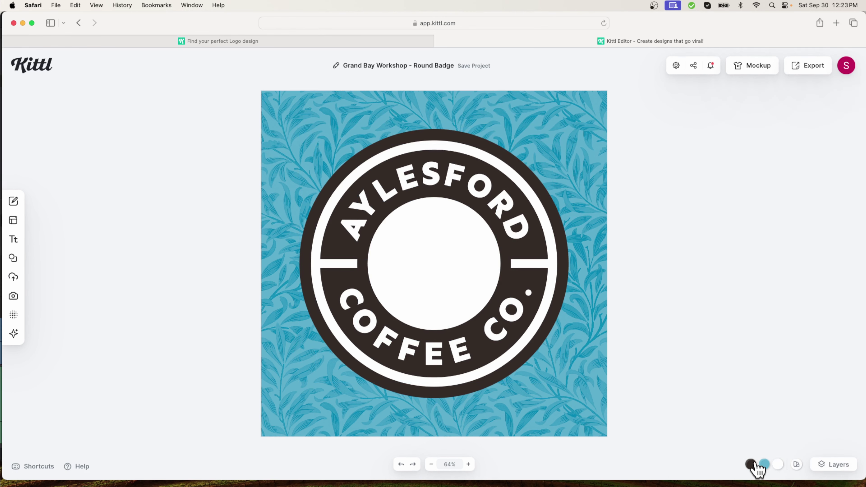
left_click(583, 399)
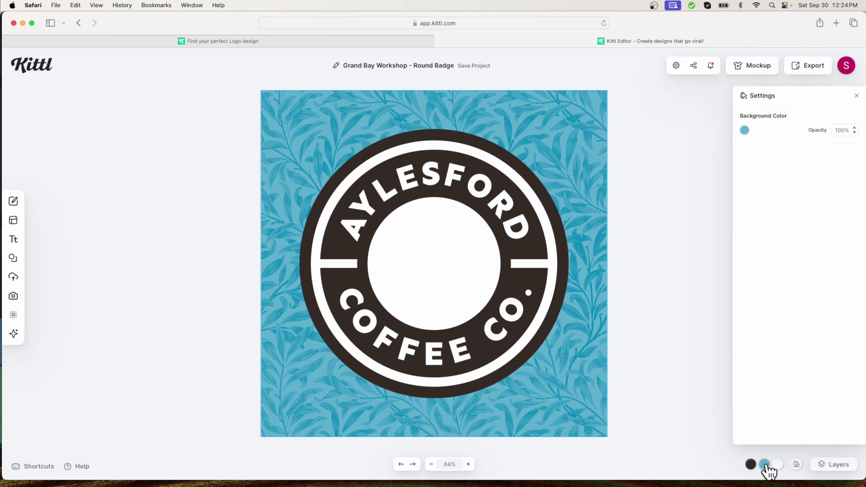
left_click(767, 466)
left_click(718, 312)
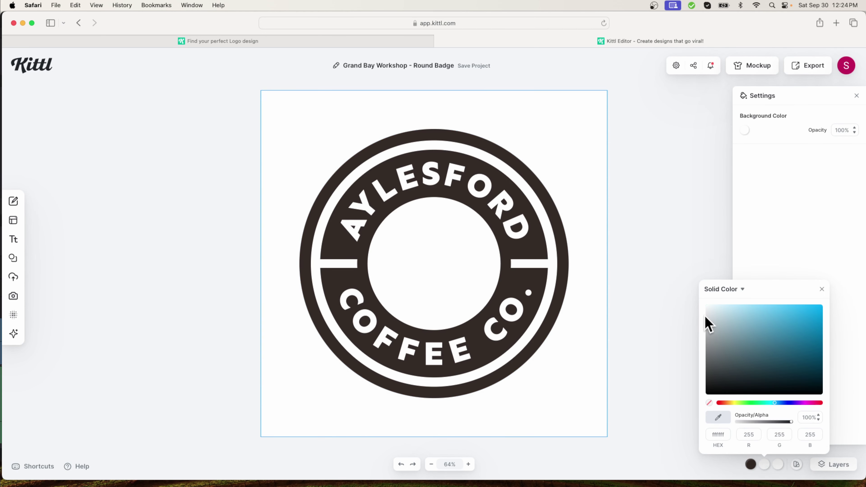
left_click(662, 411)
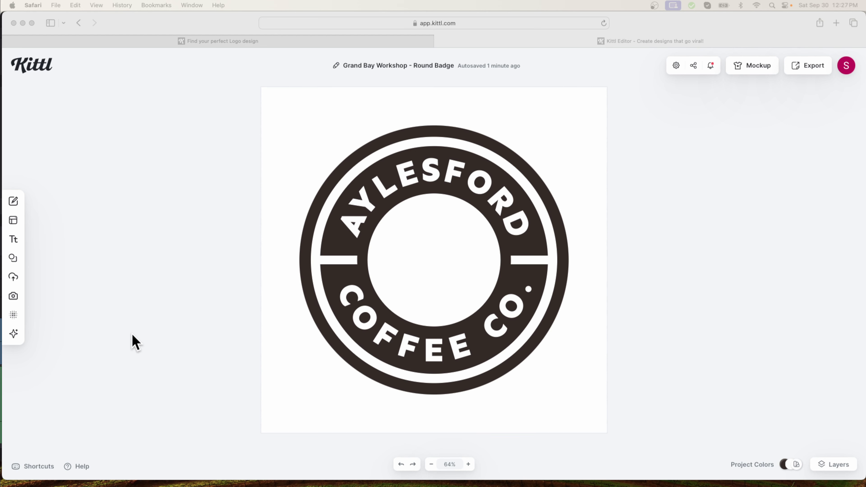
Generate a 'Steaming Coffee Cup' image with the AI image generator
left_click(13, 338)
mouse_move(15, 337)
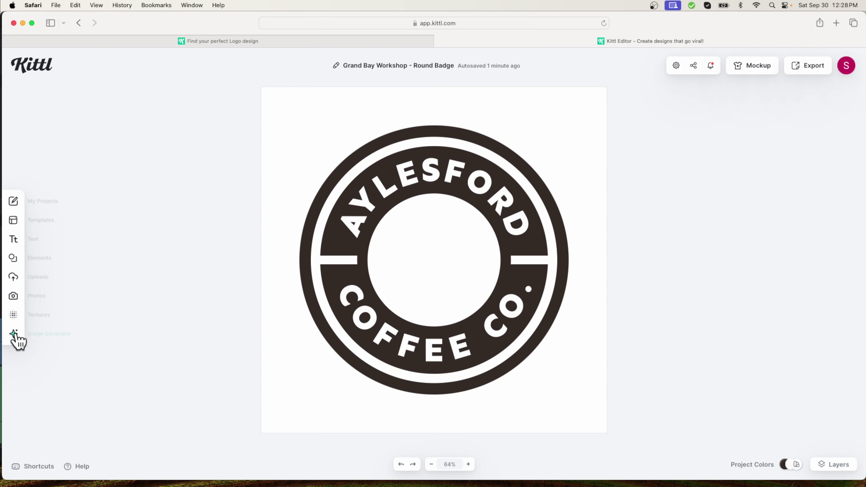
left_click(48, 334)
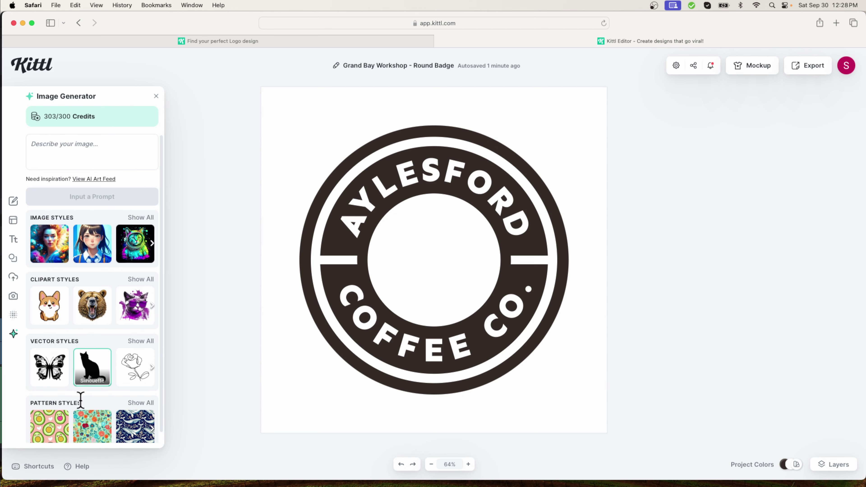
scroll(99, 375, "down", 1)
left_click(67, 140)
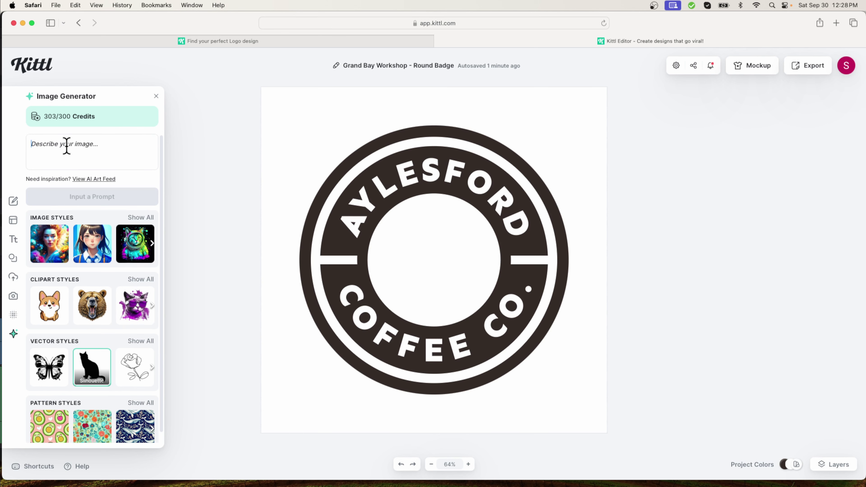
type("Steaming Coffee Cup")
left_click(110, 201)
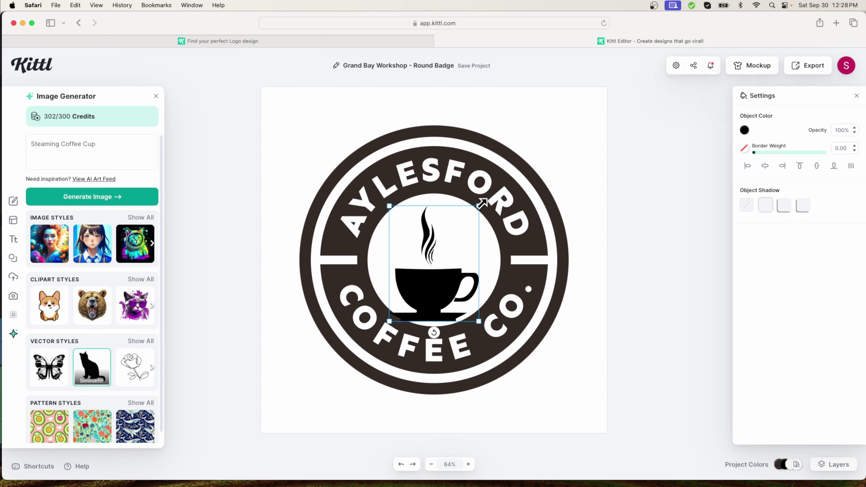
Resize the coffee cup and centre it inside the badge's inner circle
left_click_drag(479, 207, 463, 234)
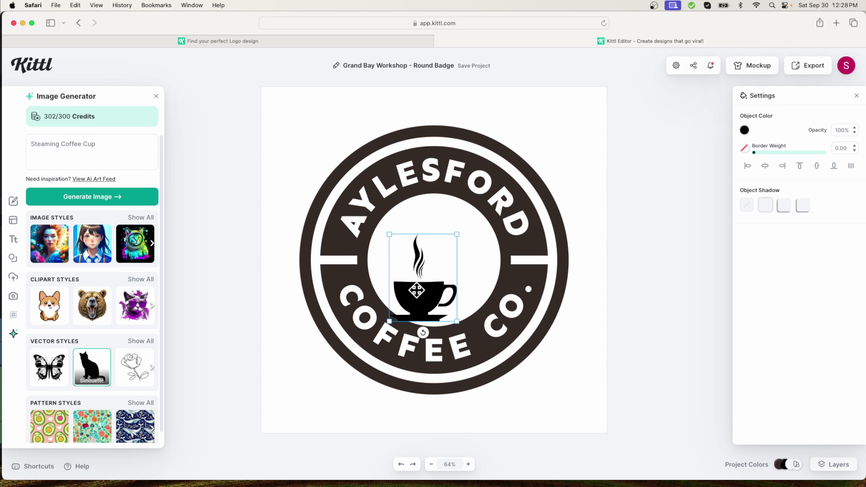
left_click_drag(420, 291, 433, 270)
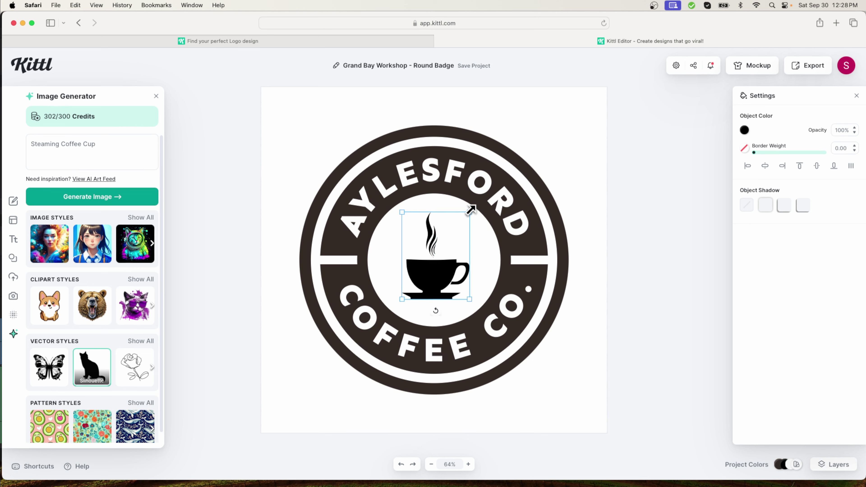
left_click_drag(470, 209, 476, 194)
left_click_drag(439, 261, 436, 268)
left_click(668, 295)
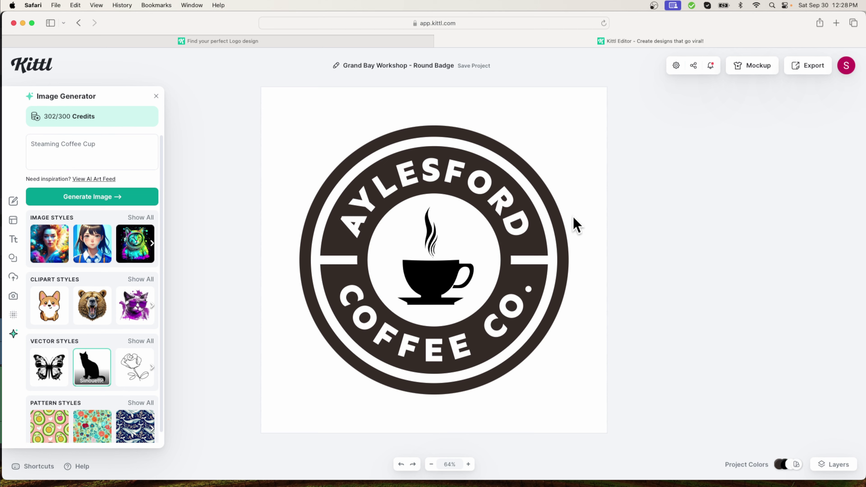
Delete the full stop after CO in the bottom curved text
left_click(541, 187)
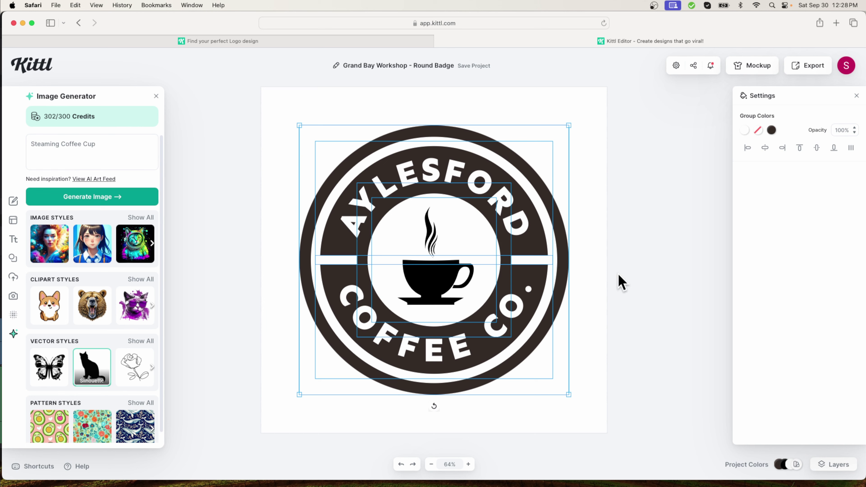
left_click(613, 285)
double_click(522, 300)
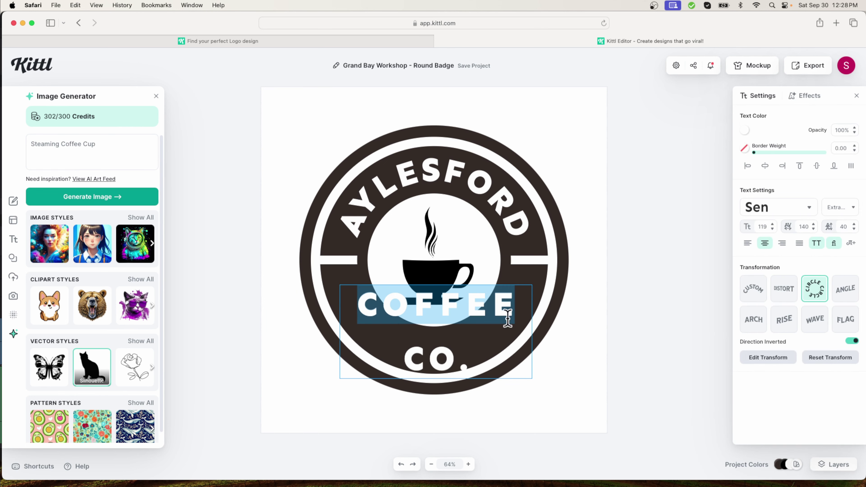
left_click(462, 362)
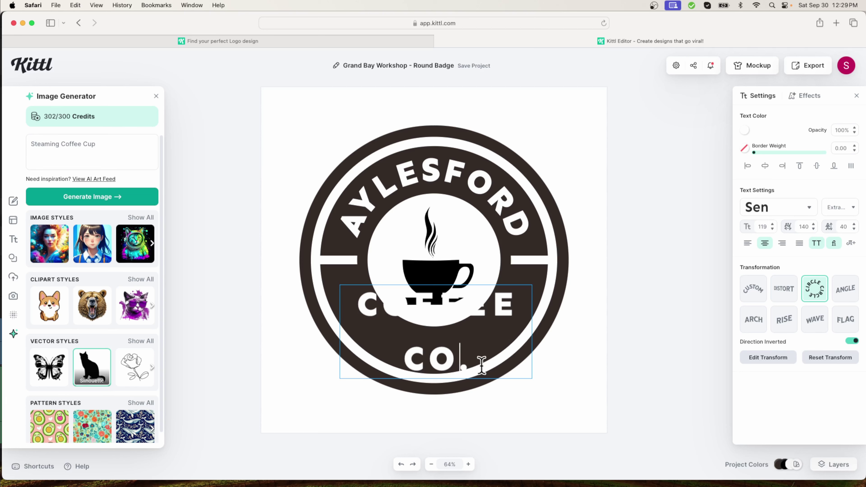
key("Delete")
left_click(636, 306)
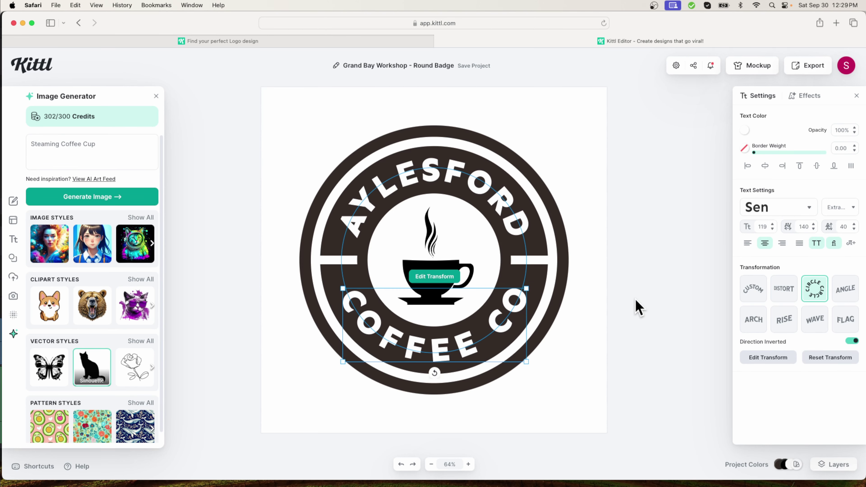
left_click(651, 269)
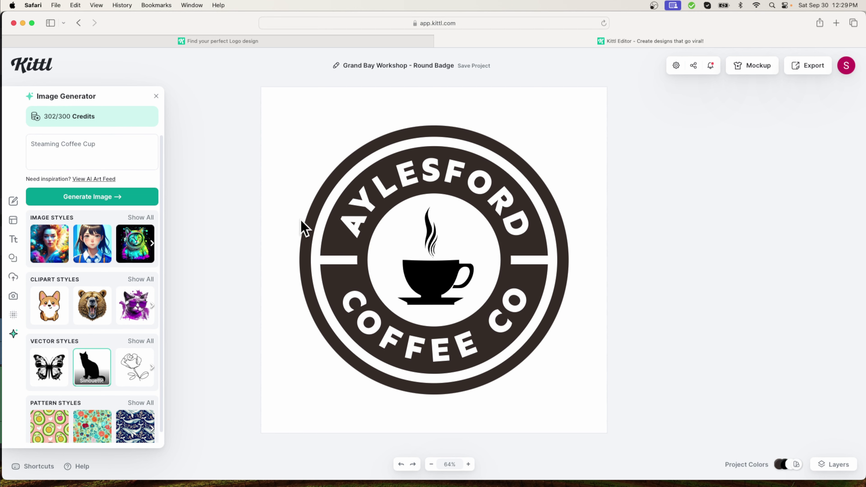
Recolour the badge's dark brown rings and lettering to black
left_click(529, 280)
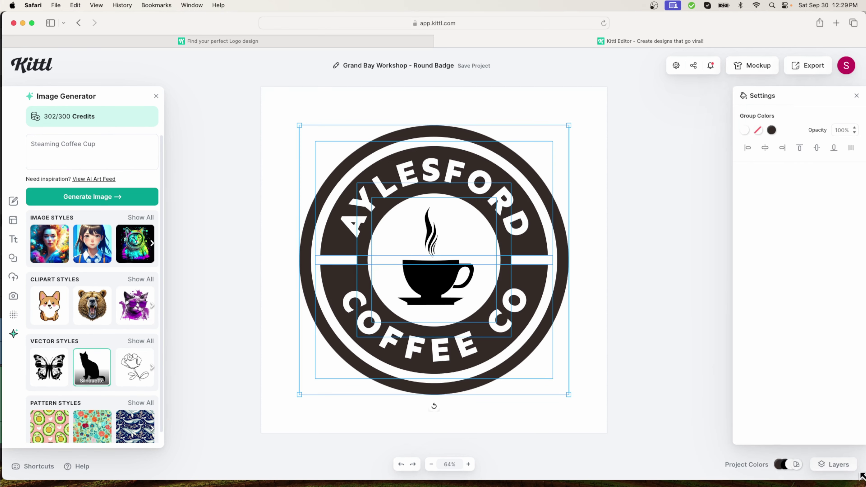
left_click(760, 465)
left_click_drag(727, 380, 850, 402)
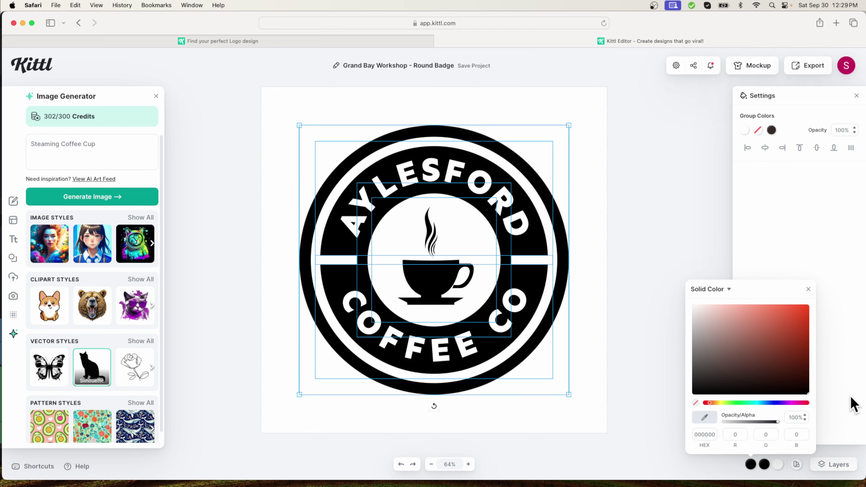
left_click(662, 261)
left_click(662, 261)
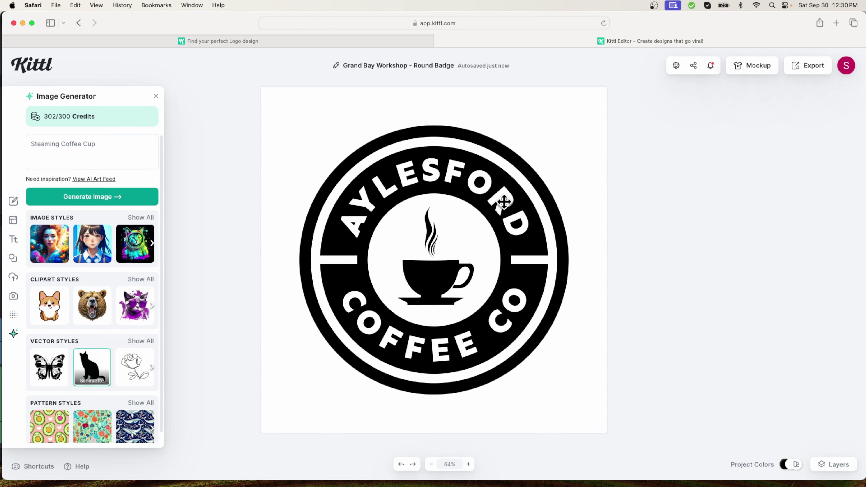
Set both the AYLESFORD and COFFEE CO curved texts in the MILKSTORE 03 typeface
left_click(521, 232)
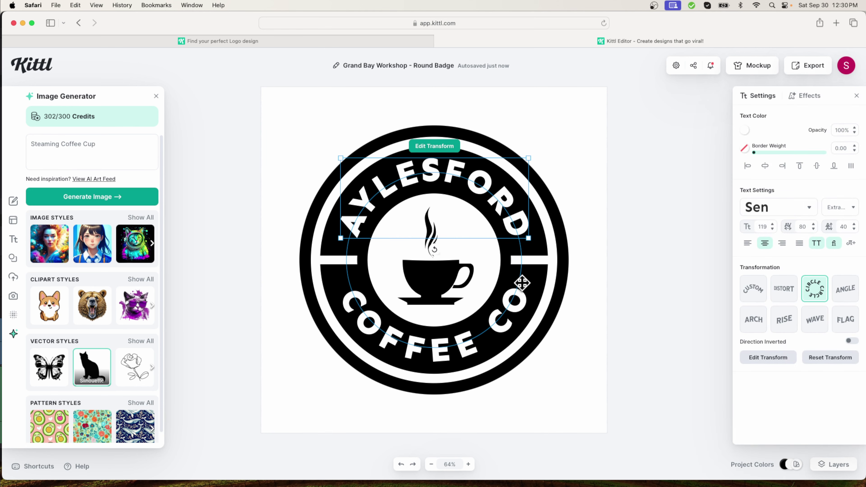
left_click(518, 303, "shift")
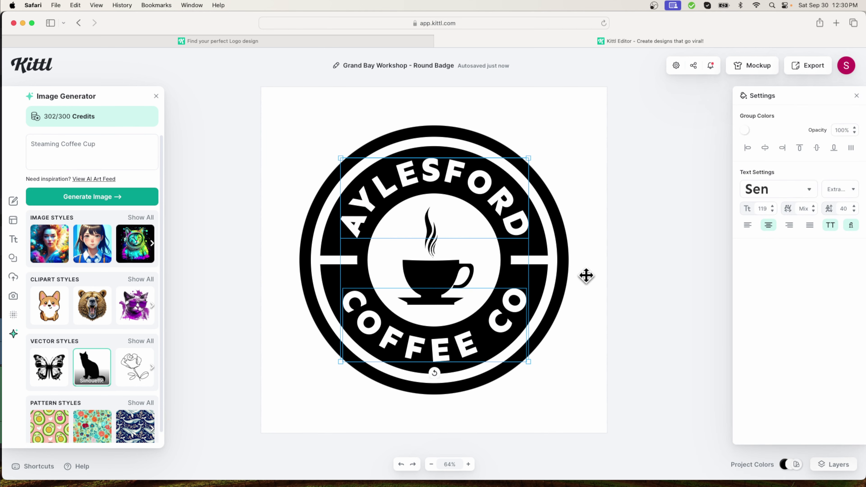
left_click(810, 194)
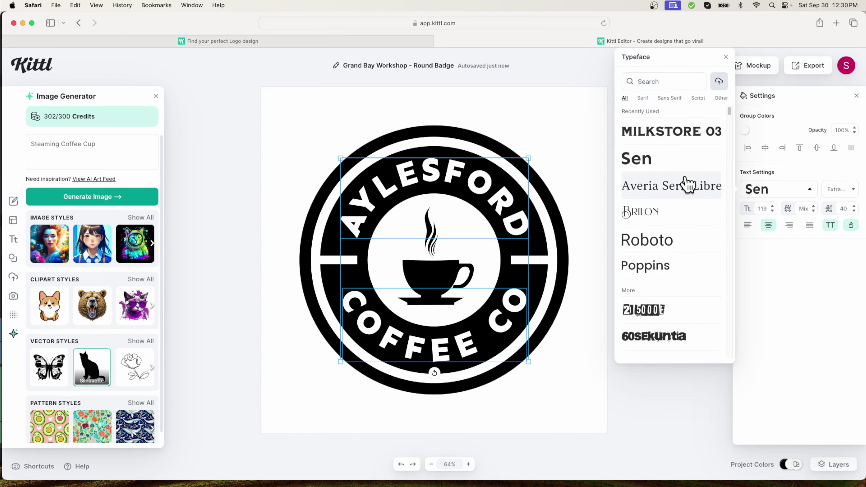
scroll(688, 184, "down", 10)
scroll(687, 179, "down", 5)
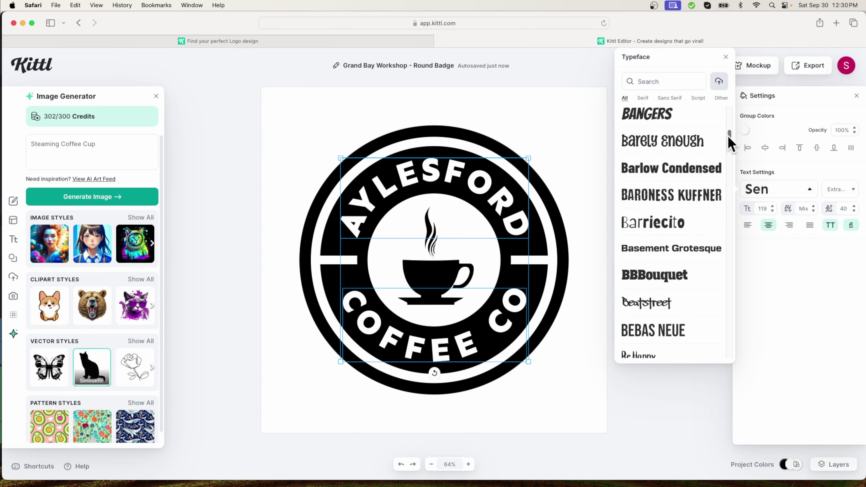
mouse_move(731, 139)
left_mouse_down()
mouse_move(731, 220)
mouse_move(727, 114)
left_mouse_up()
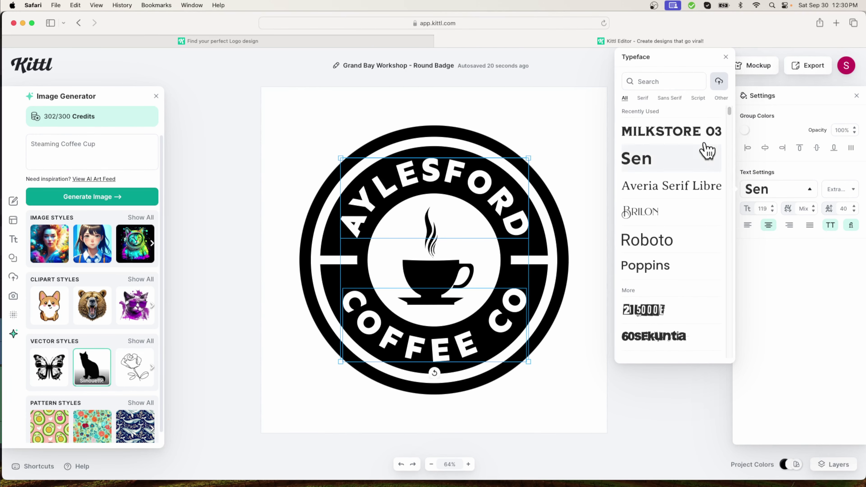
left_click(671, 136)
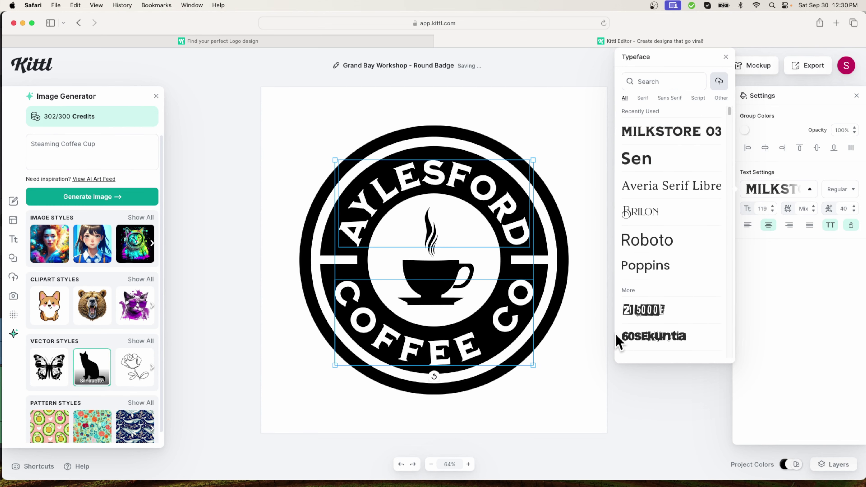
left_click(591, 343)
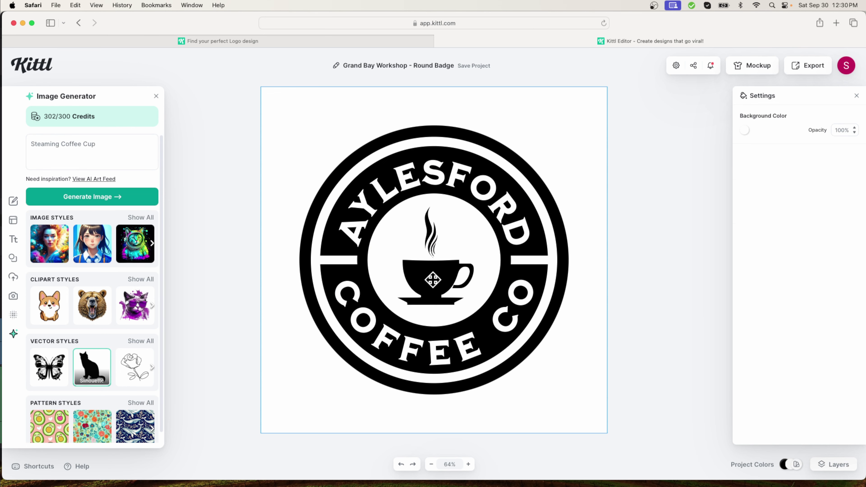
Nudge the coffee cup up slightly and enlarge it a little
left_click_drag(437, 283, 430, 279)
mouse_move(474, 204)
left_mouse_down()
mouse_move(487, 200)
mouse_move(477, 202)
left_mouse_up()
left_click(679, 278)
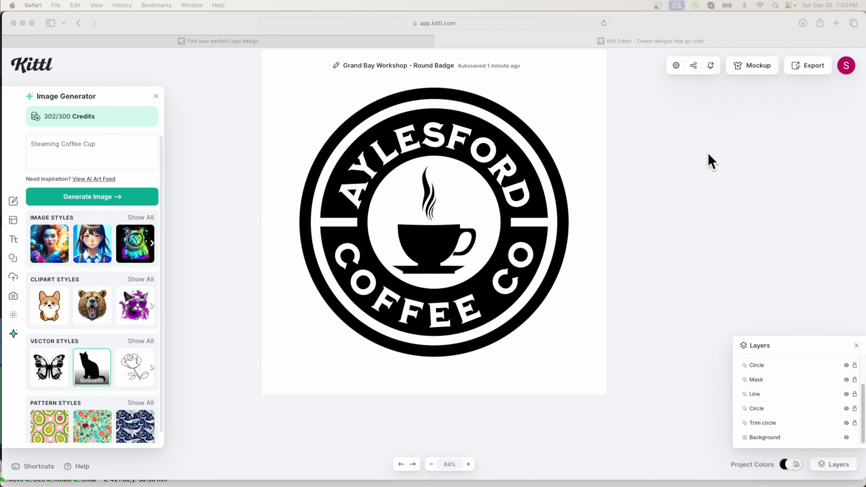
Export the badge as a 1200 × 1200 px PNG with background removed
left_click(815, 76)
left_click(815, 74)
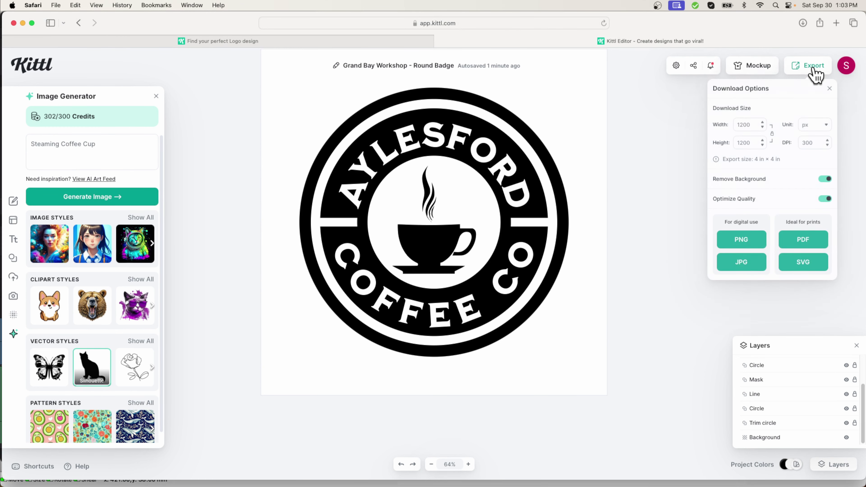
left_click(741, 241)
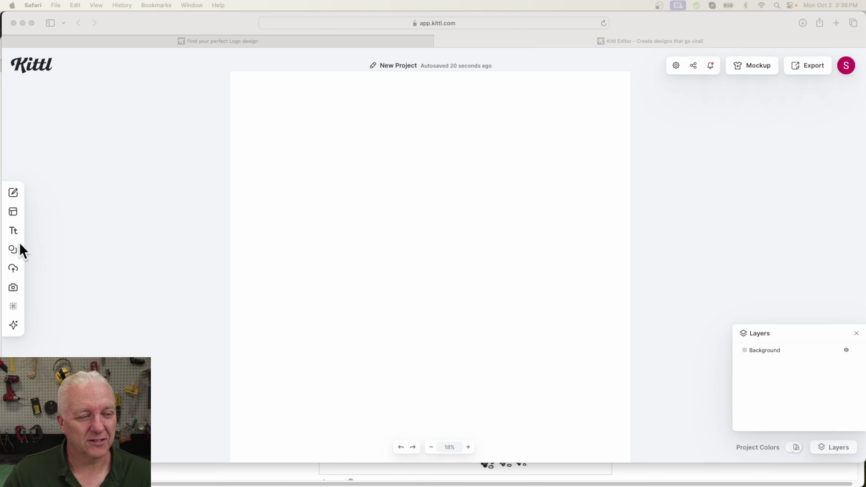
Add a default headline text box to the blank canvas
left_click(14, 235)
left_click(13, 231)
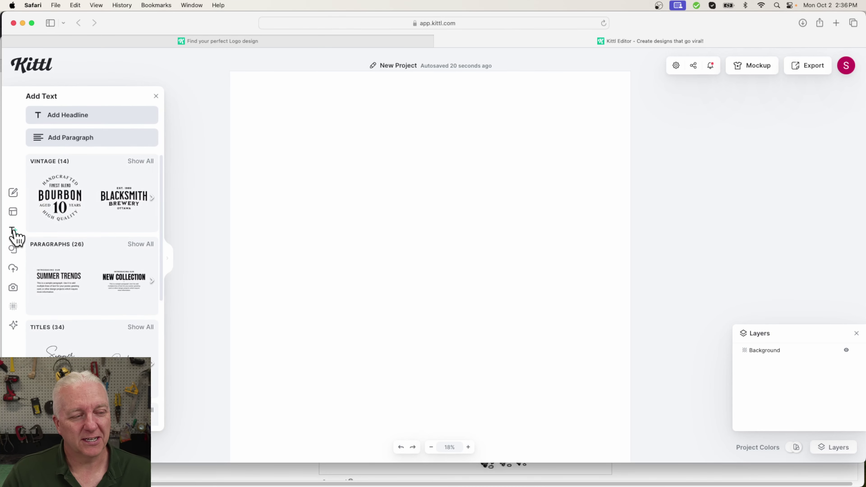
left_click(14, 235)
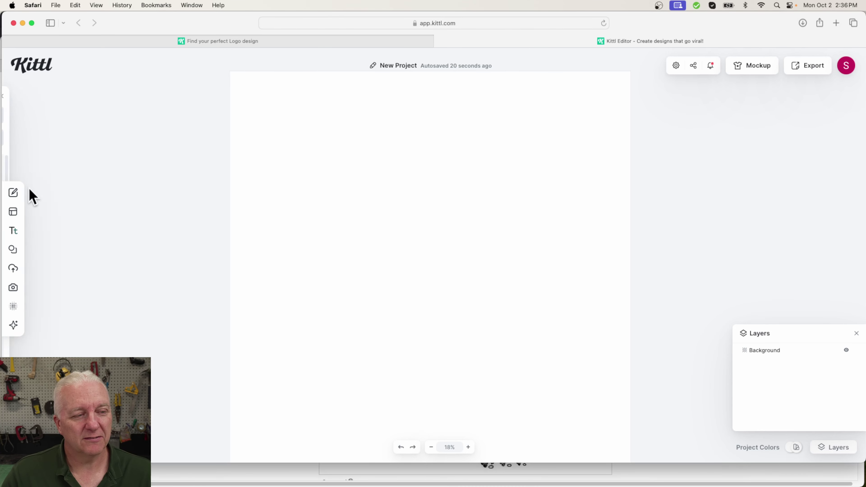
left_click(15, 236)
left_click(70, 116)
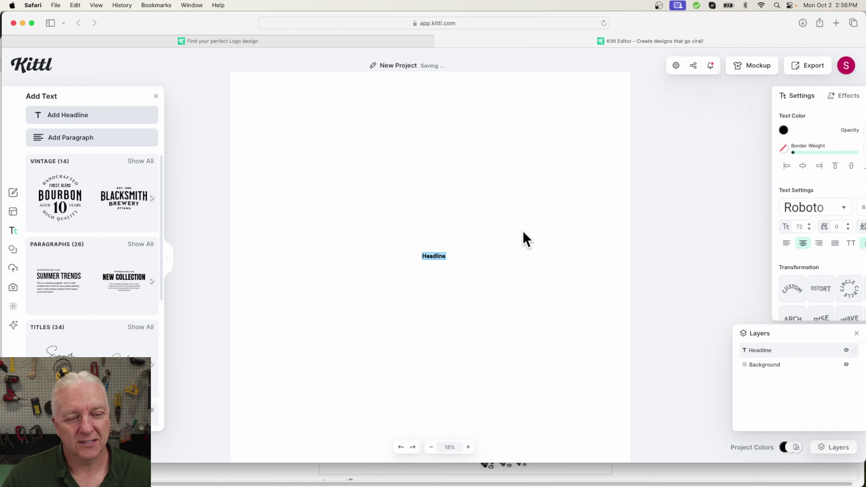
Set the headline font size to 200 and widen its box to fit one line
left_click(759, 227)
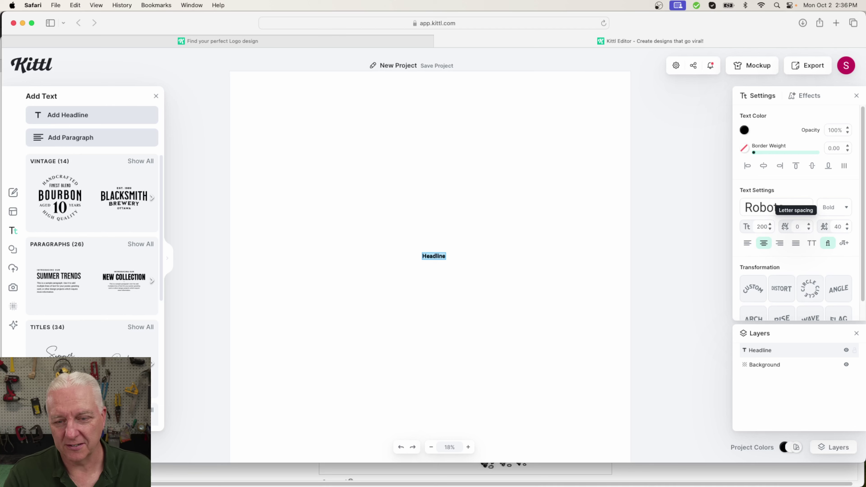
type("200")
key("Return")
left_click_drag(447, 282, 569, 285)
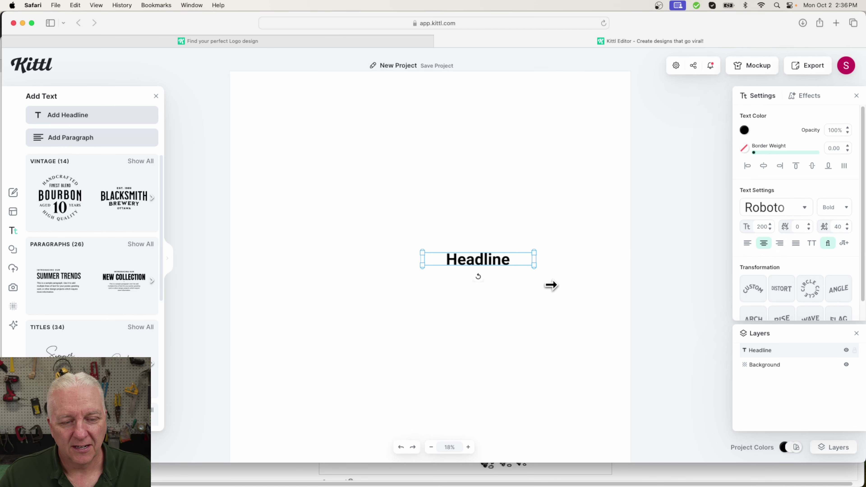
left_click(549, 269)
Replace the headline text with 'SlicedPi Design'
left_click(524, 258)
double_click(538, 256)
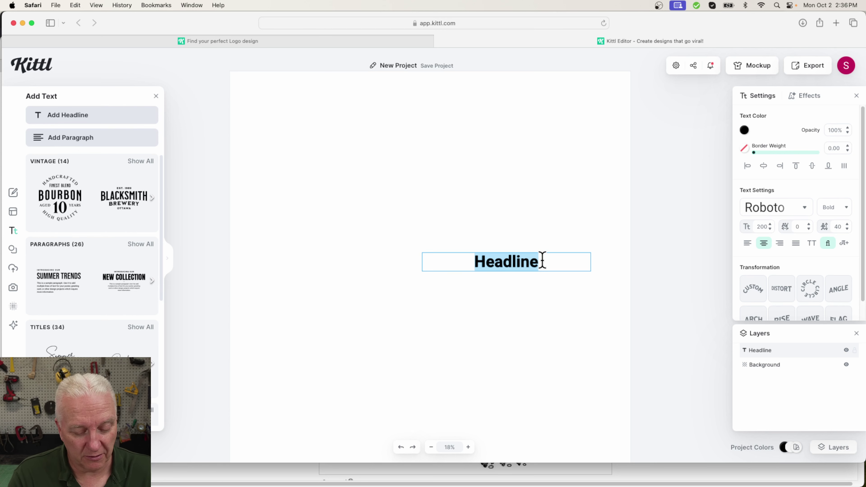
type("Sliced")
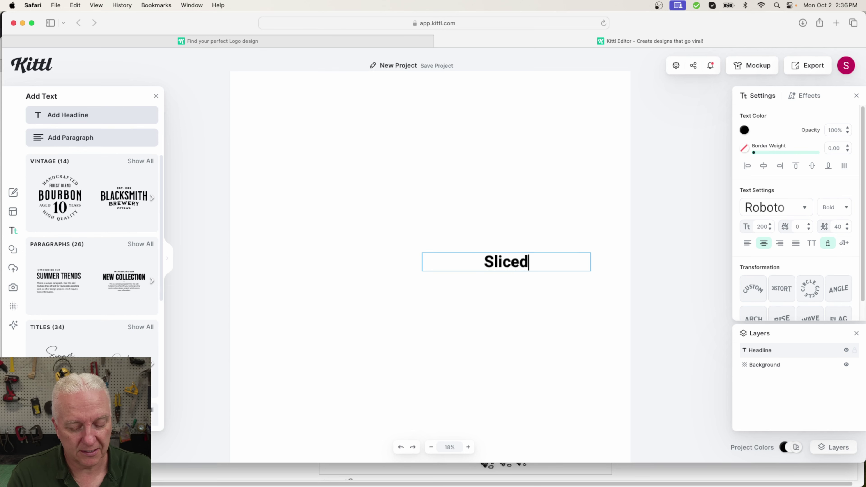
type("Pi ")
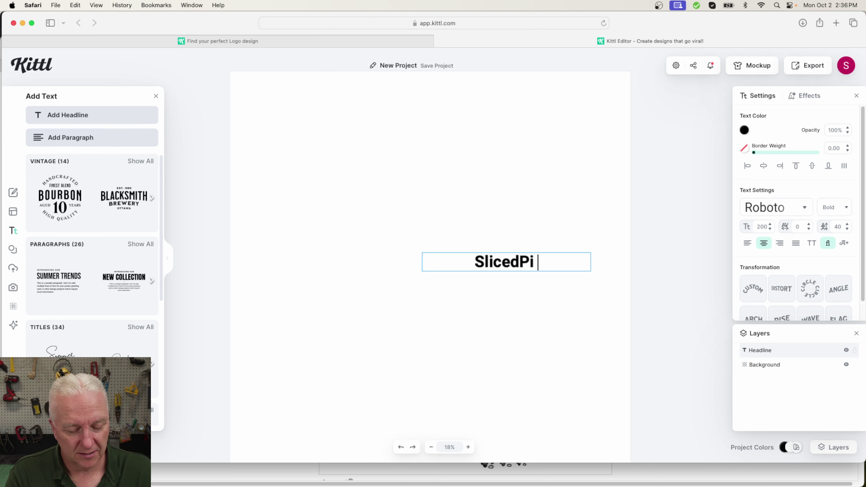
type(" Design")
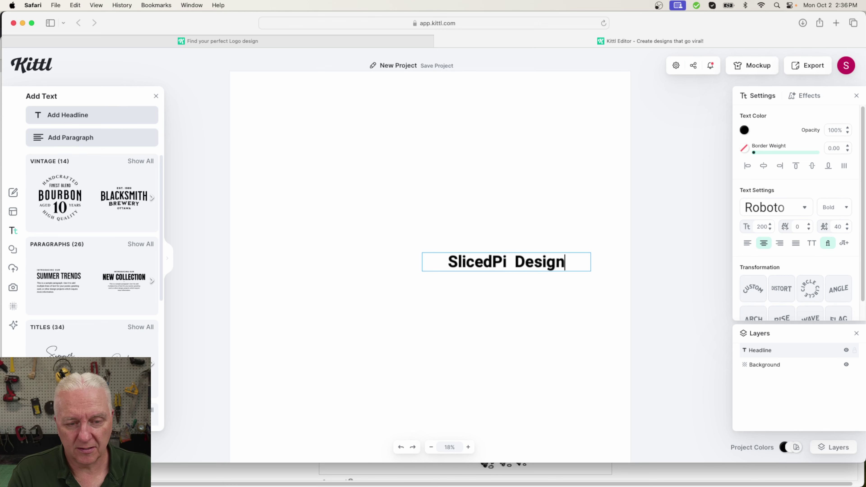
key("Escape")
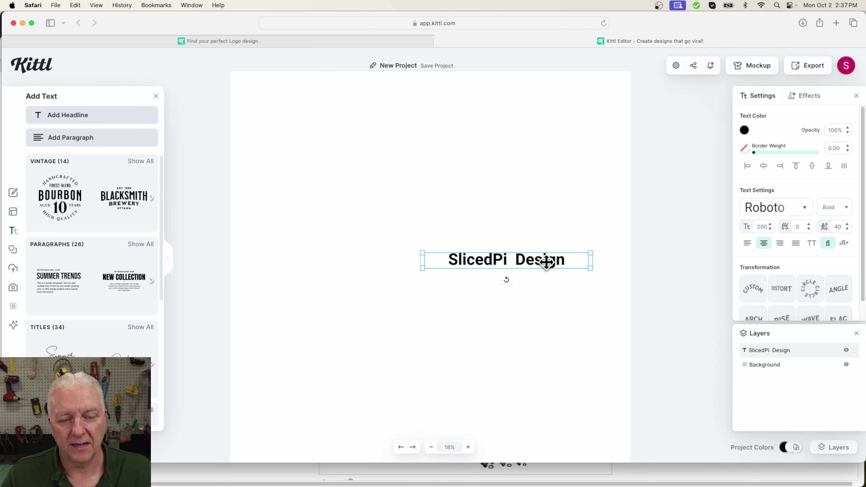
Enlarge the SlicedPi Design headline and set it in Montserrat Regular
left_click_drag(591, 271, 622, 334)
left_click_drag(563, 286, 484, 281)
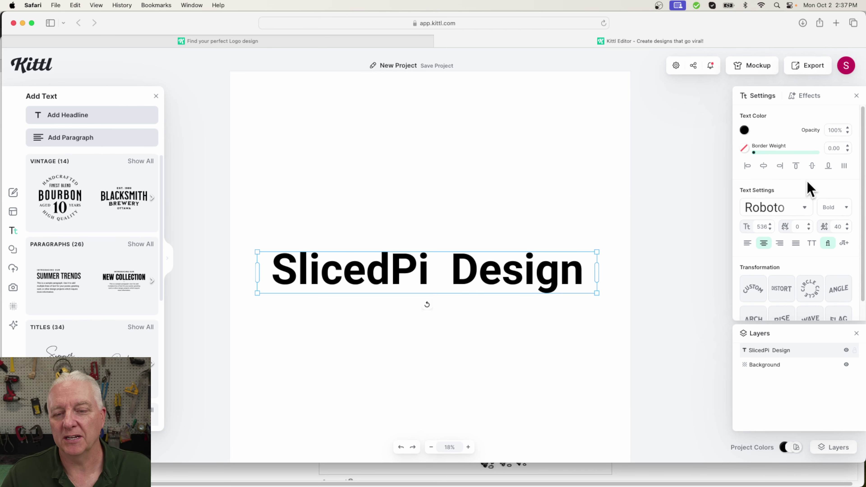
left_click(803, 208)
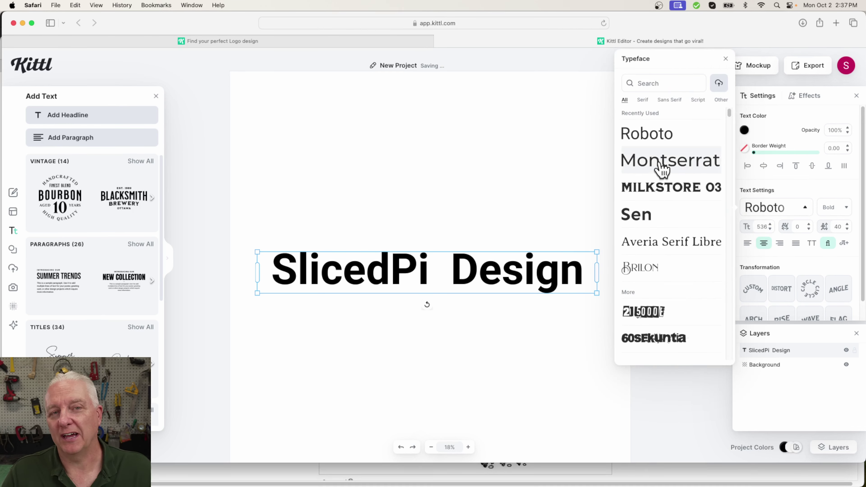
left_click(660, 169)
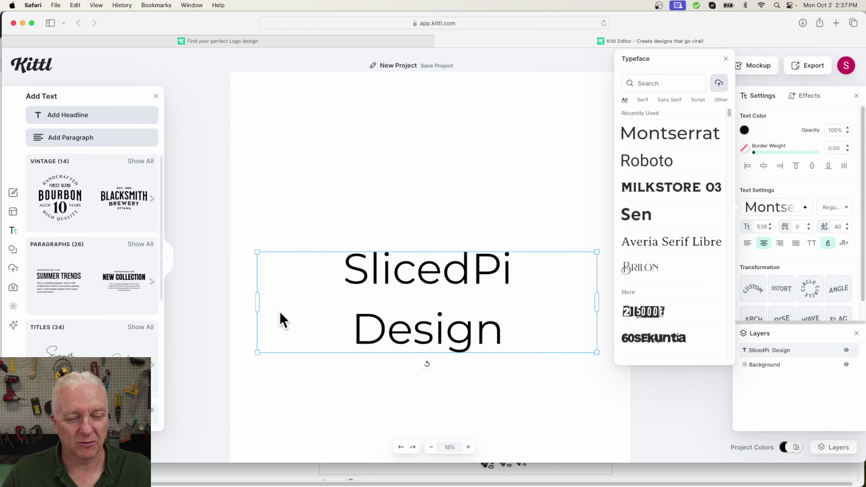
Widen the headline box to fit one line, trim it to size 507, and centre it
left_click_drag(257, 304, 241, 303)
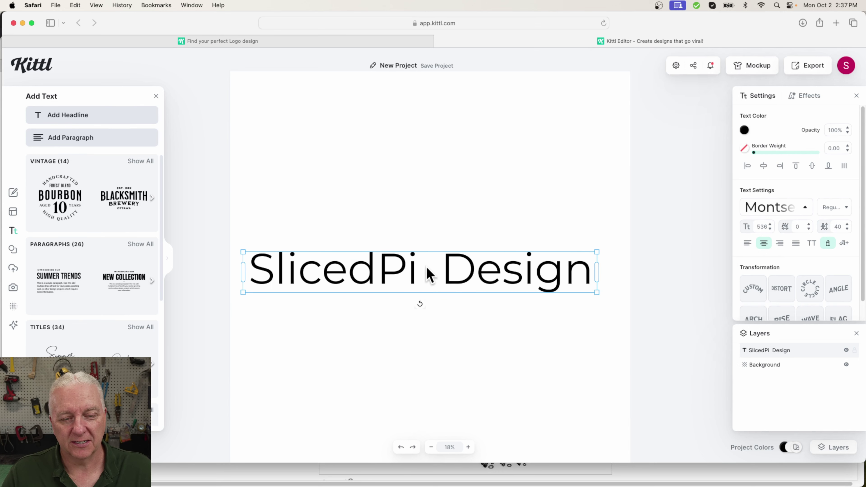
left_click(453, 280)
left_click(464, 276)
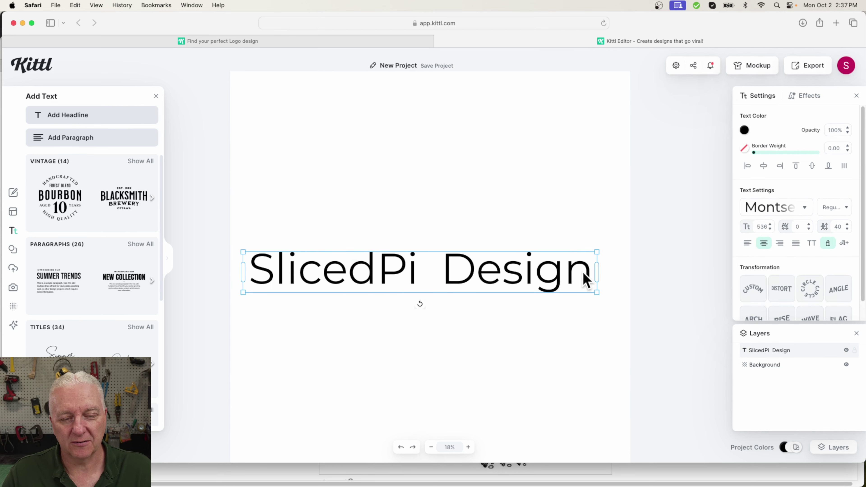
left_click_drag(598, 295, 578, 291)
left_click(549, 271)
left_click(436, 270)
left_click_drag(436, 270, 454, 270)
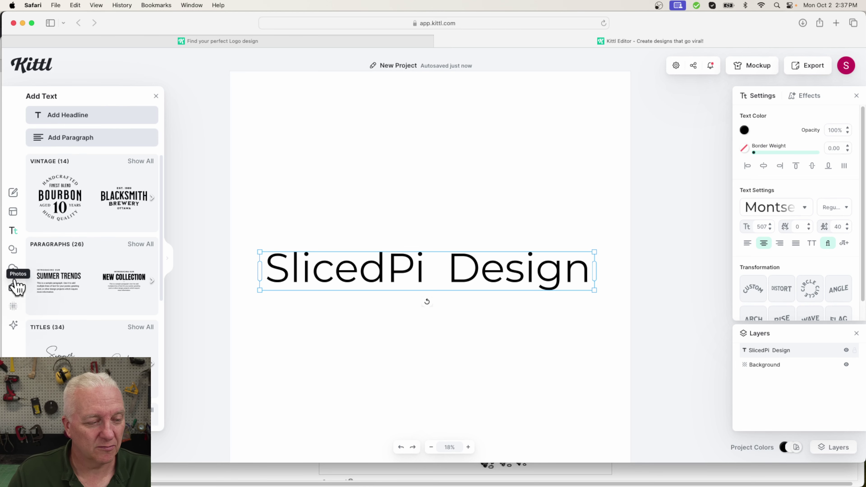
Place the uploaded pi logo on the canvas and open a gap before the word Design
left_click(13, 269)
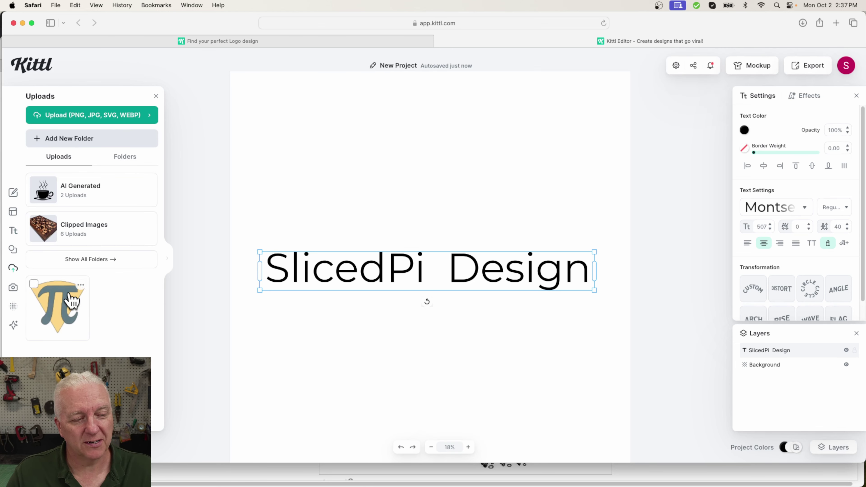
left_click_drag(86, 300, 443, 259)
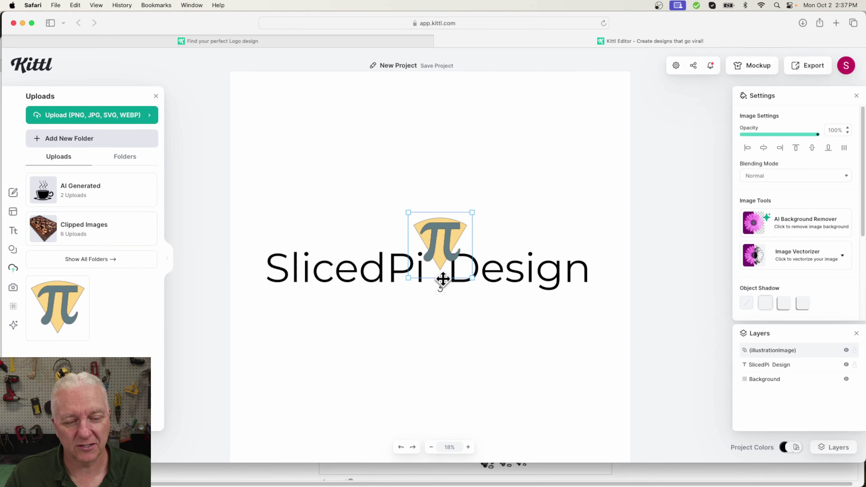
left_click(402, 277)
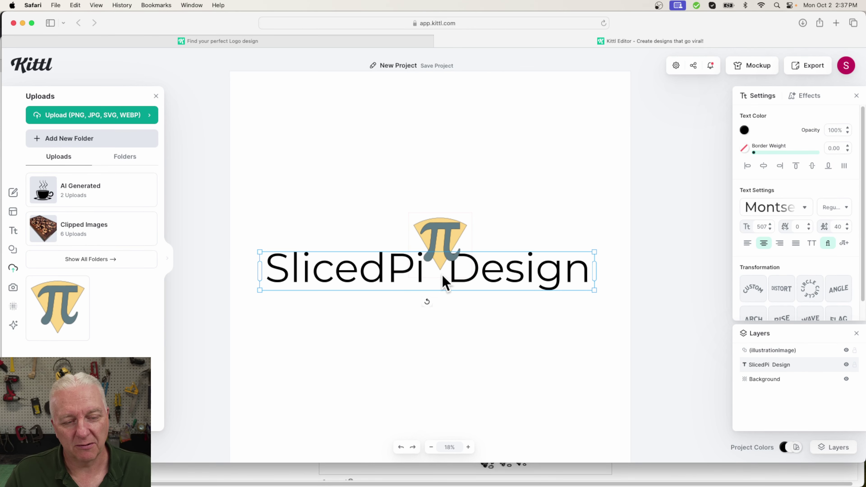
double_click(449, 272)
double_click(453, 275)
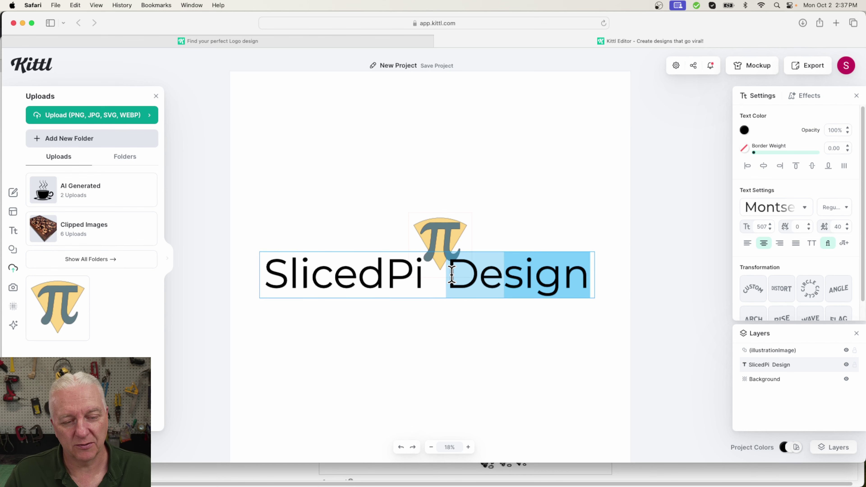
left_click(452, 275)
key("Return")
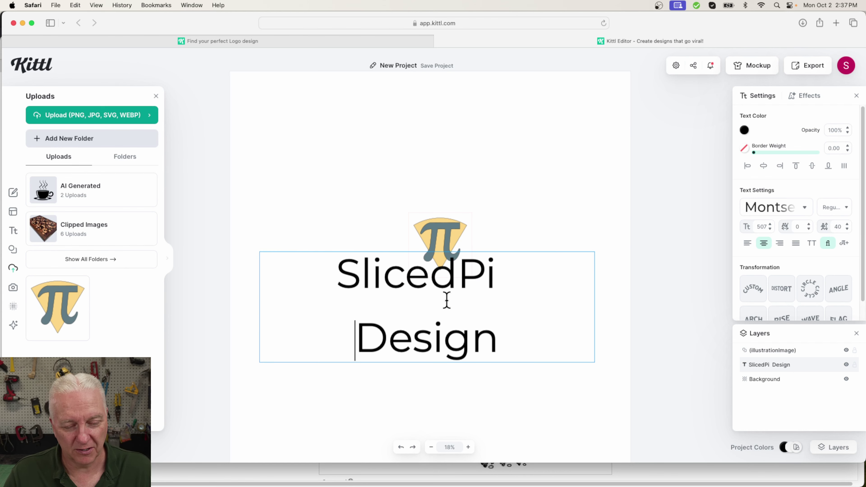
key("Escape")
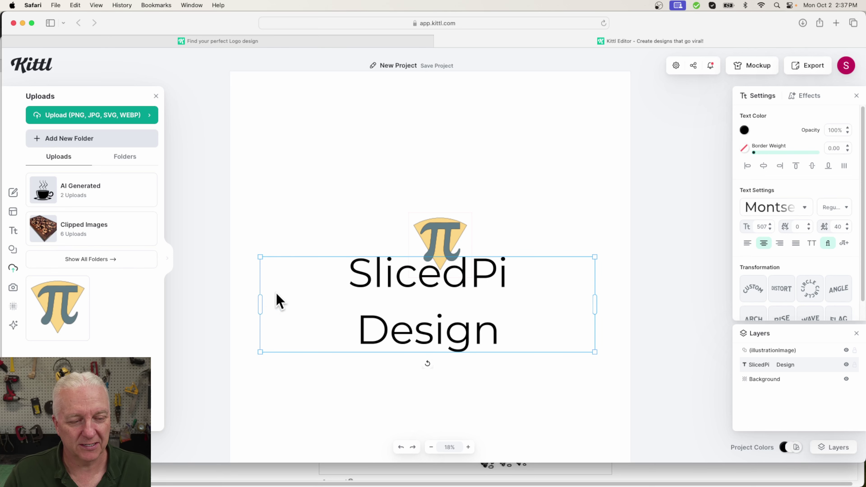
Widen the text box to keep one line and settle the pi logo into the gap
left_click_drag(259, 300, 239, 303)
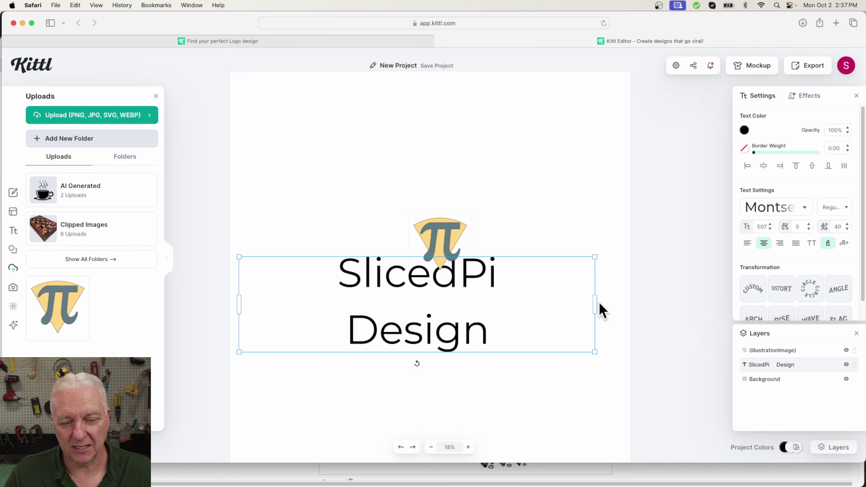
left_click_drag(596, 303, 619, 304)
left_click_drag(447, 238, 442, 265)
left_click(476, 332)
left_click(460, 378)
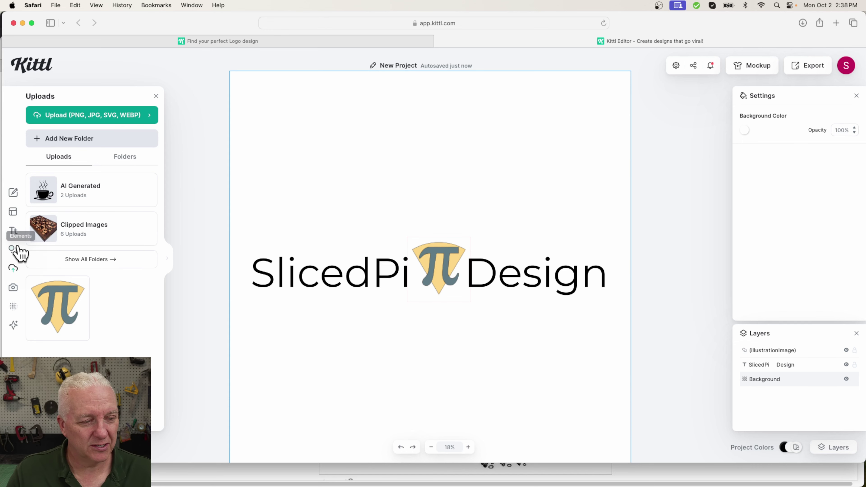
Add a basic square and stretch it into a wide rectangle covering the whole logo
left_click(13, 251)
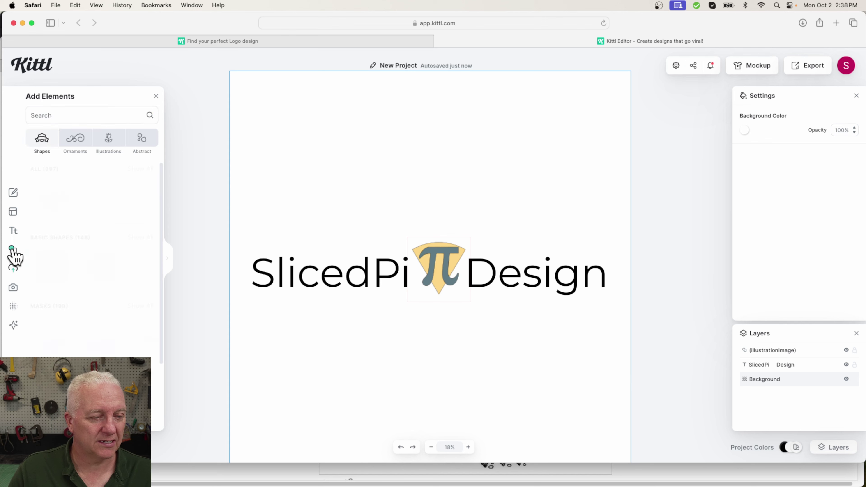
left_click(46, 267)
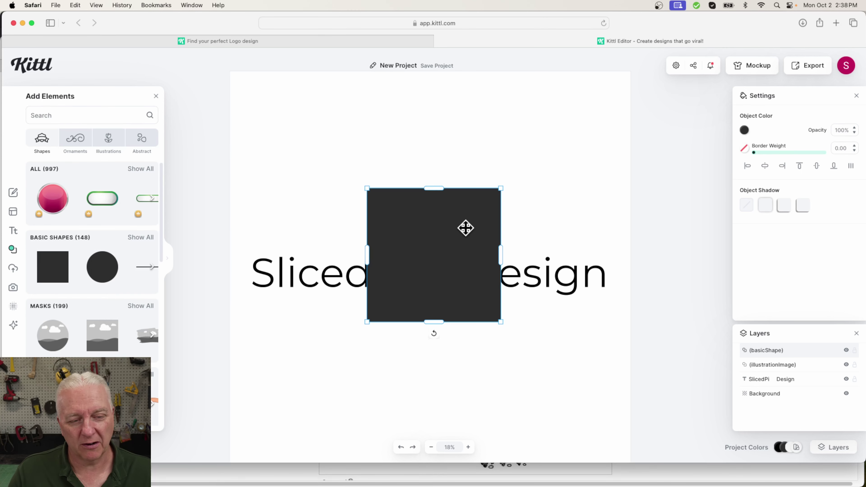
left_click_drag(464, 228, 341, 220)
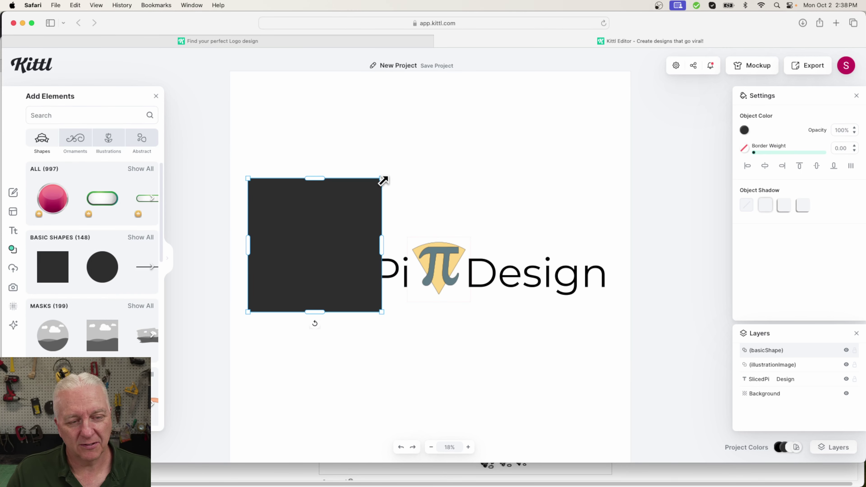
left_click_drag(382, 179, 541, 195)
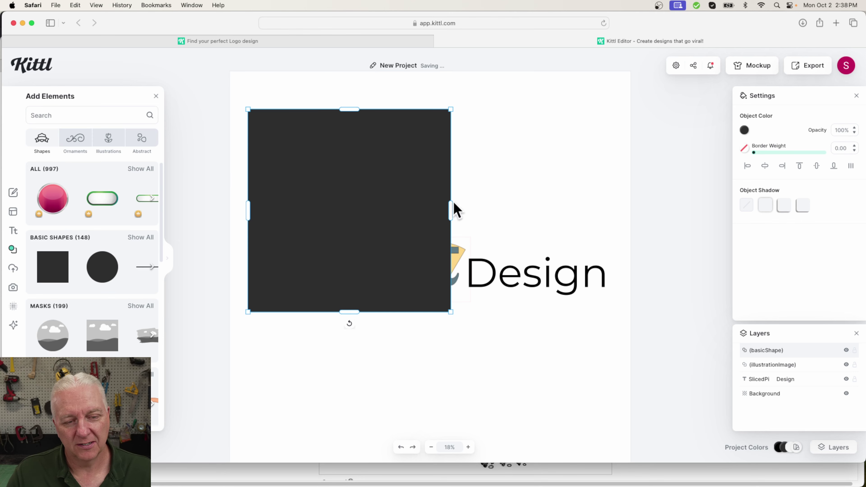
left_click_drag(350, 110, 364, 220)
left_click_drag(451, 266, 622, 271)
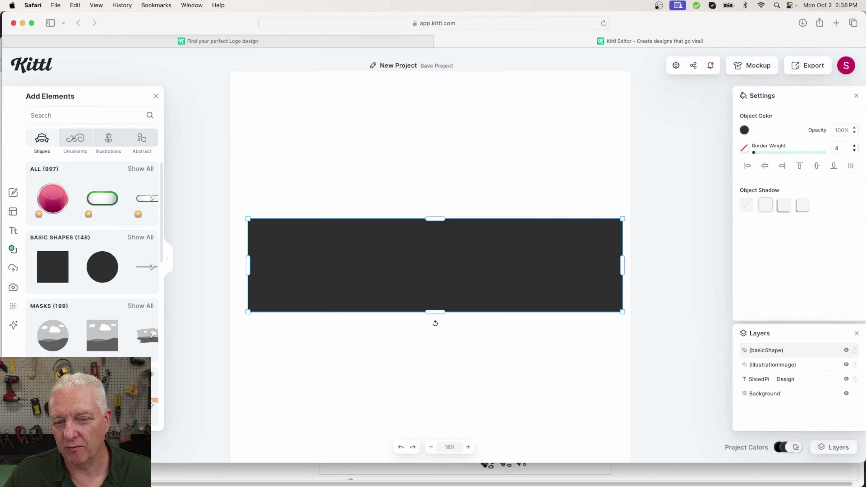
Make the rectangle's fill fully transparent so it reads as an outline frame
left_click(743, 132)
left_click_drag(626, 158, 767, 303)
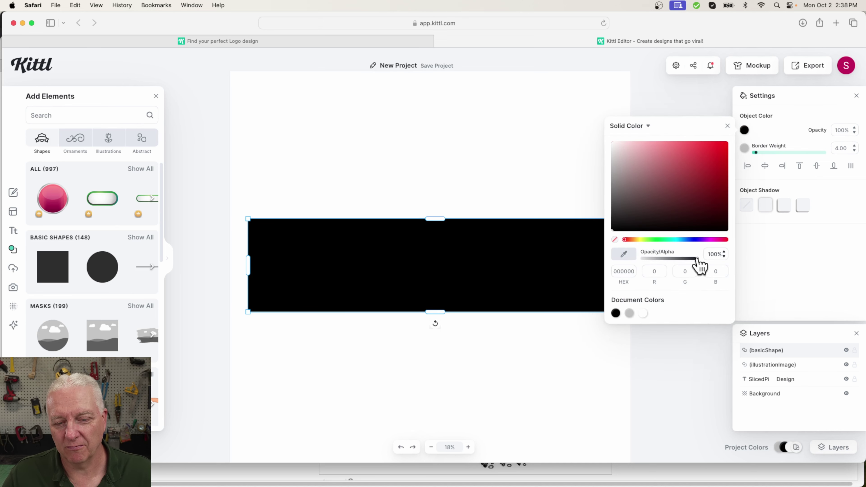
left_click_drag(697, 259, 643, 260)
left_click(518, 349)
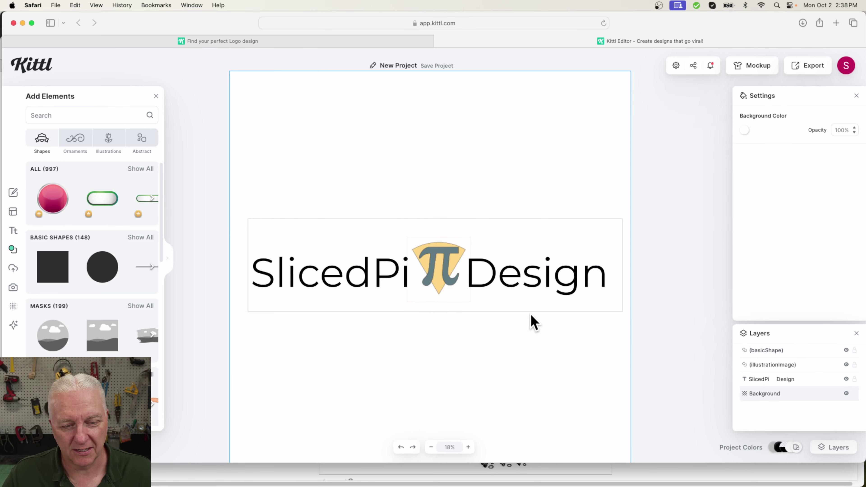
left_click(575, 310)
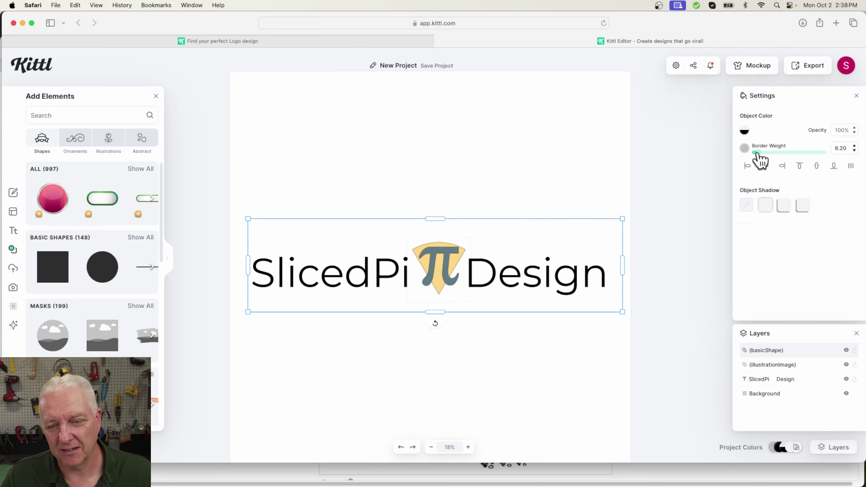
left_click(593, 355)
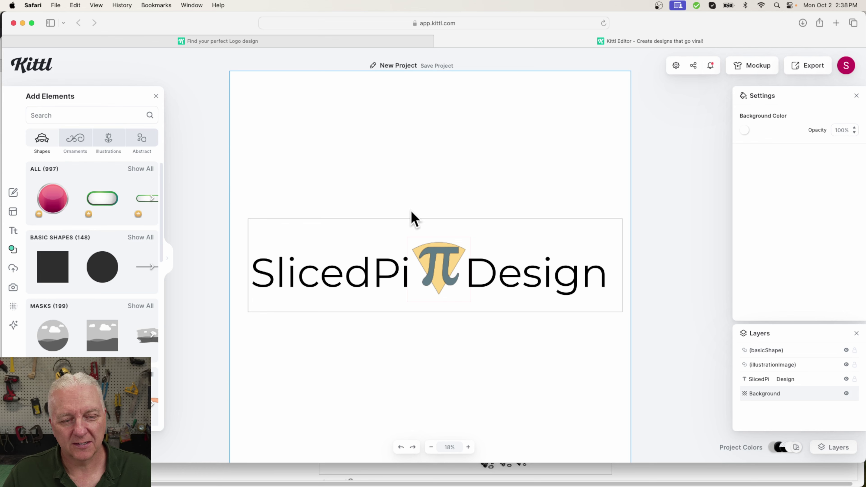
Tighten the frame rectangle's top and bottom edges closer to the text
left_click(439, 219)
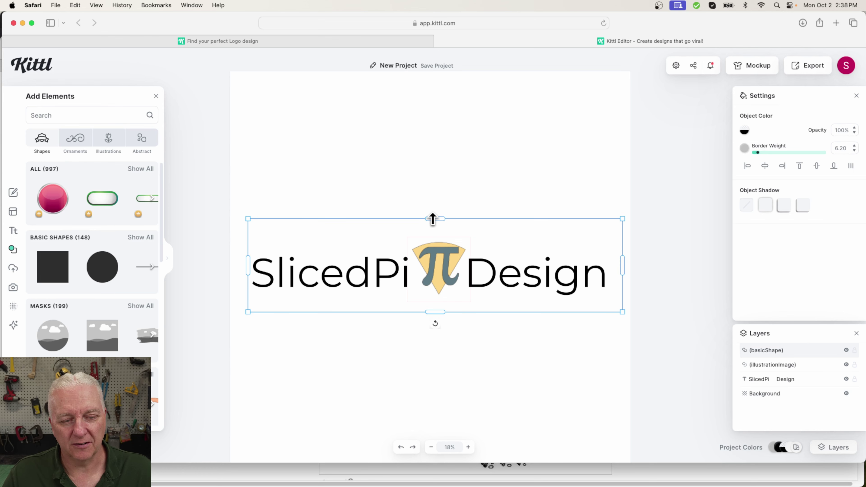
left_click_drag(432, 219, 434, 234)
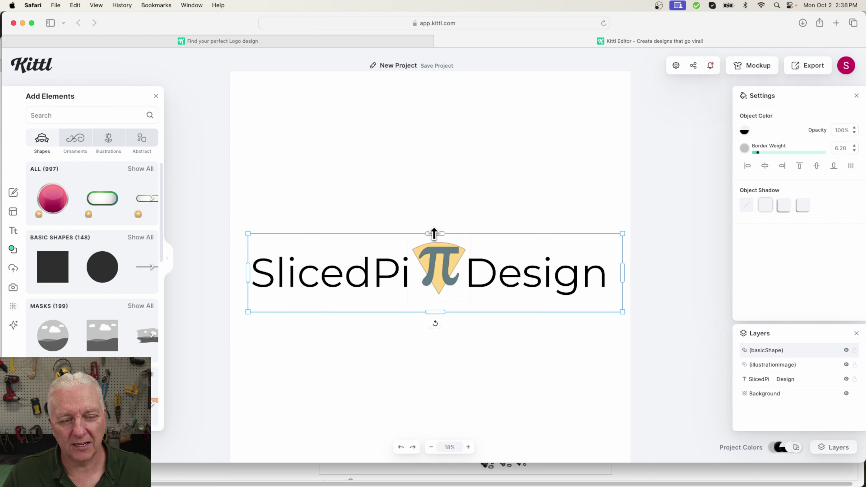
left_click(436, 314)
left_click(435, 314)
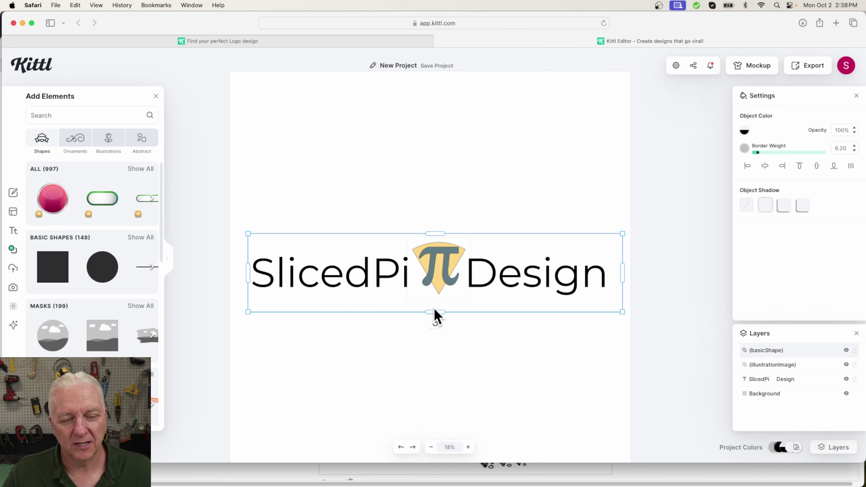
left_click_drag(434, 316, 433, 309)
left_click(229, 239)
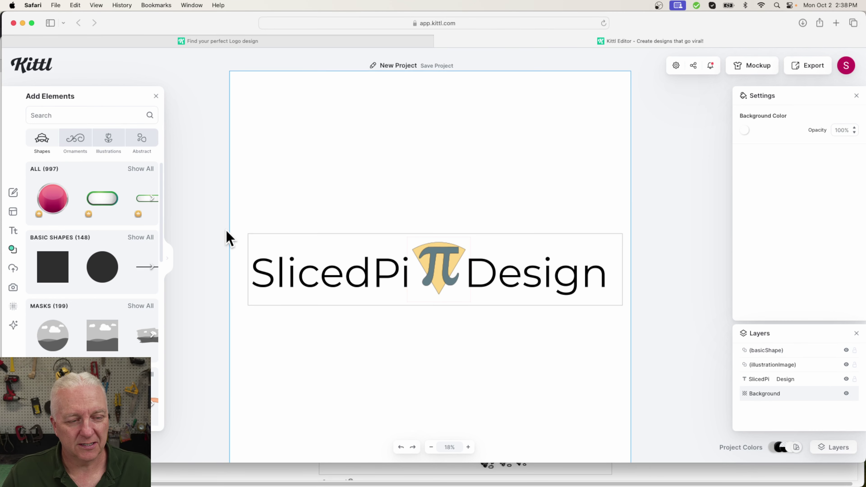
Group the SlicedPi Design text with the pi logo and centre the group in the rectangle
left_click(306, 273)
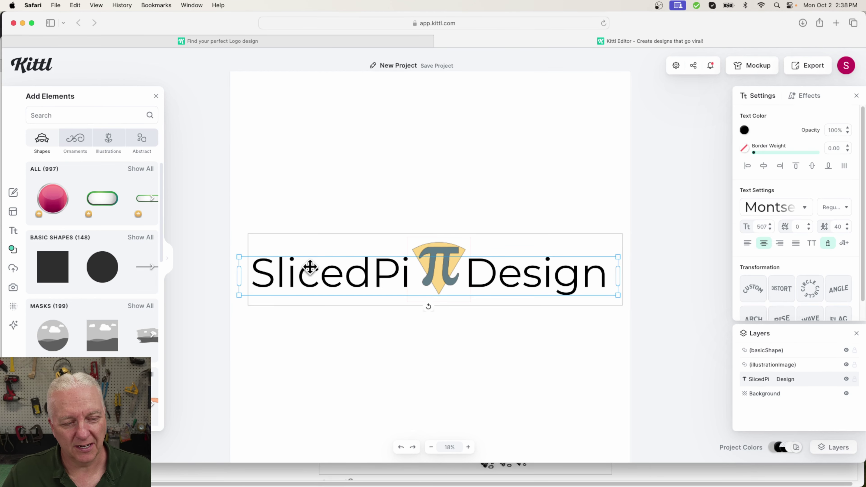
left_click(441, 267, "shift")
right_click(442, 267)
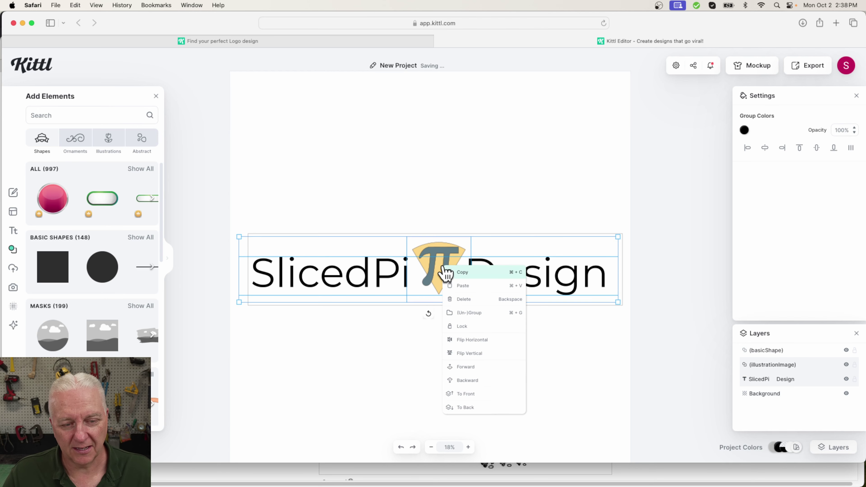
left_click(469, 313)
left_click(413, 381)
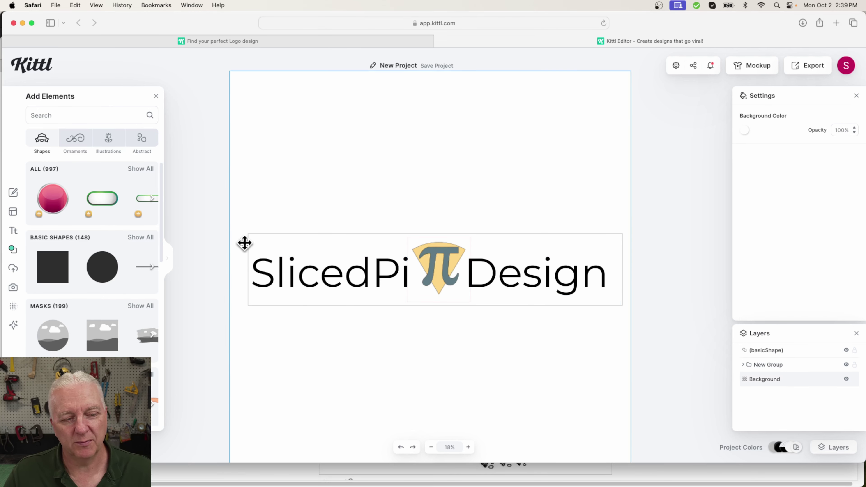
left_click_drag(230, 212, 552, 314)
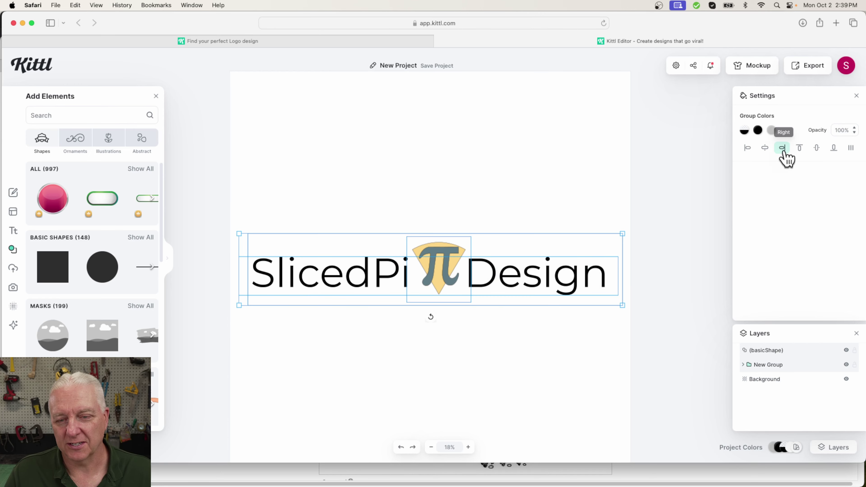
left_click(767, 150)
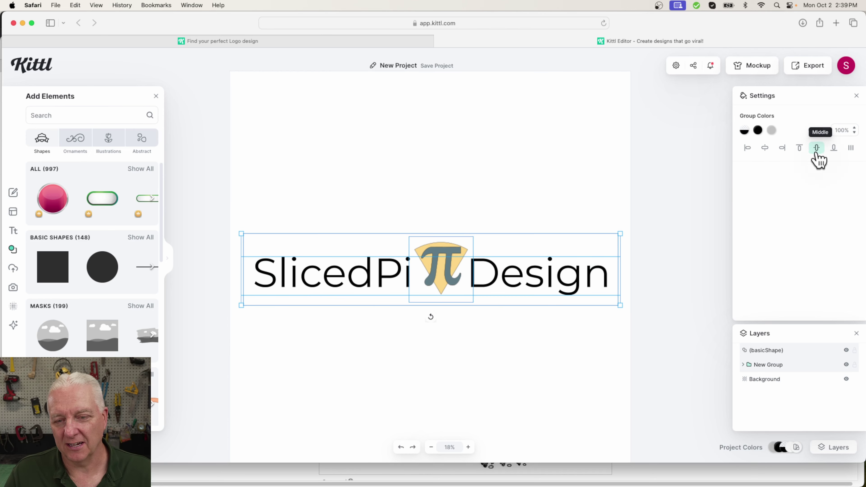
left_click(488, 414)
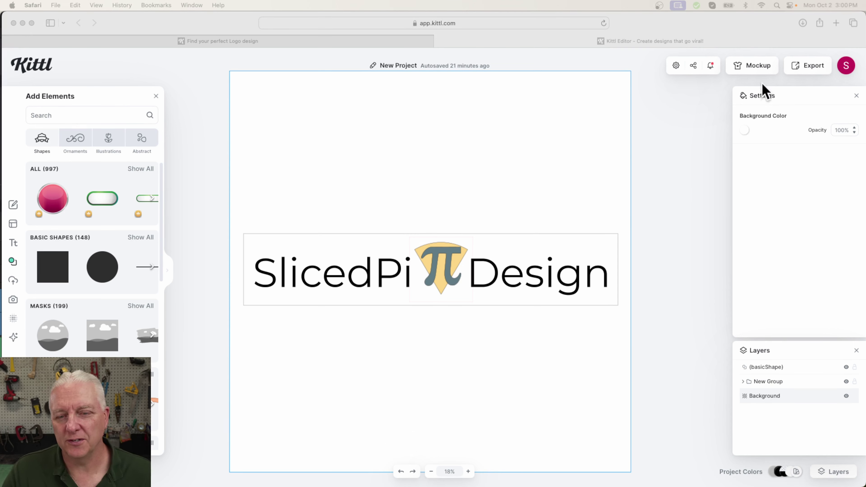
left_click(804, 70)
Open the Export download options for the logo design
left_click(807, 68)
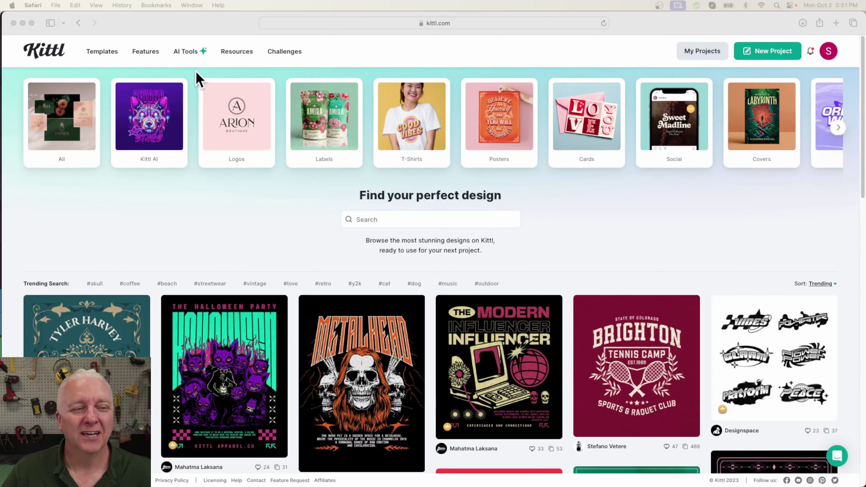
Open AI Product Backgrounds from Kittl's AI Tools menu
left_click(191, 55)
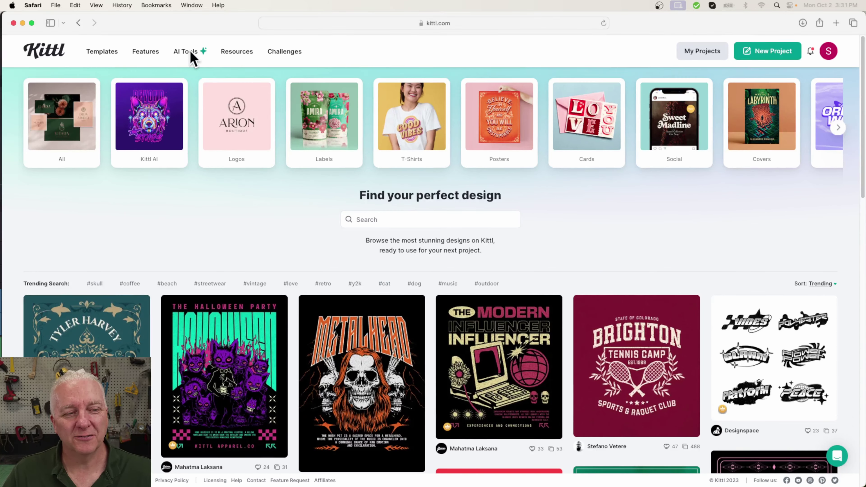
mouse_move(192, 57)
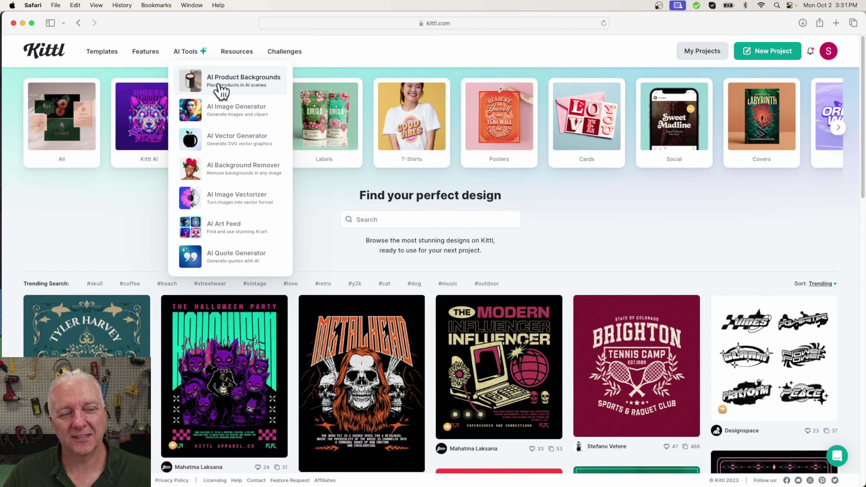
left_click(253, 86)
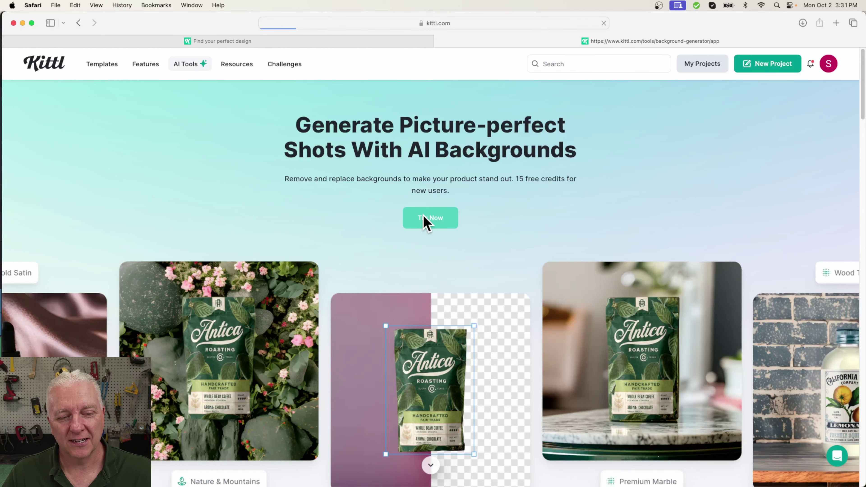
Upload the clock photo IMG_3635.png into the AI Product Backgrounds tool
left_click(424, 220)
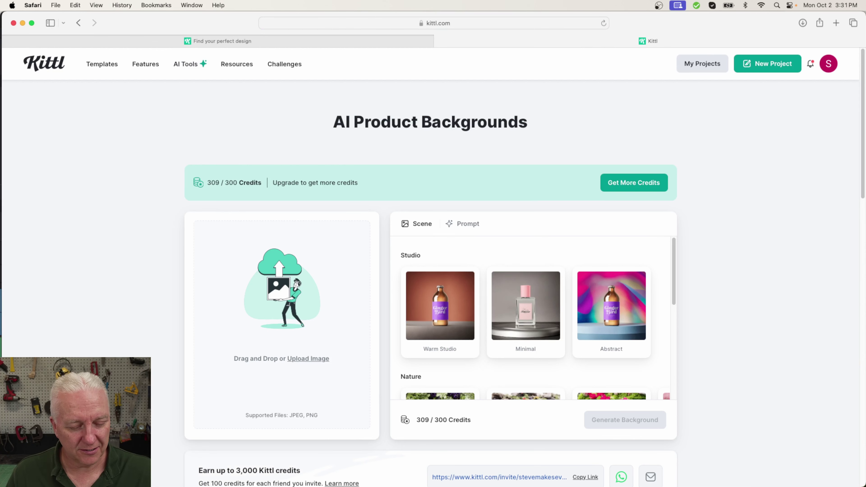
key("super+Tab")
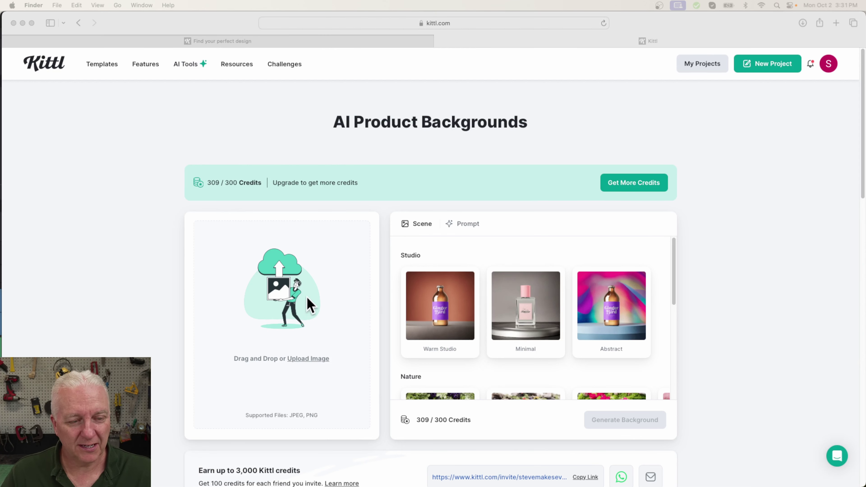
left_click(318, 361)
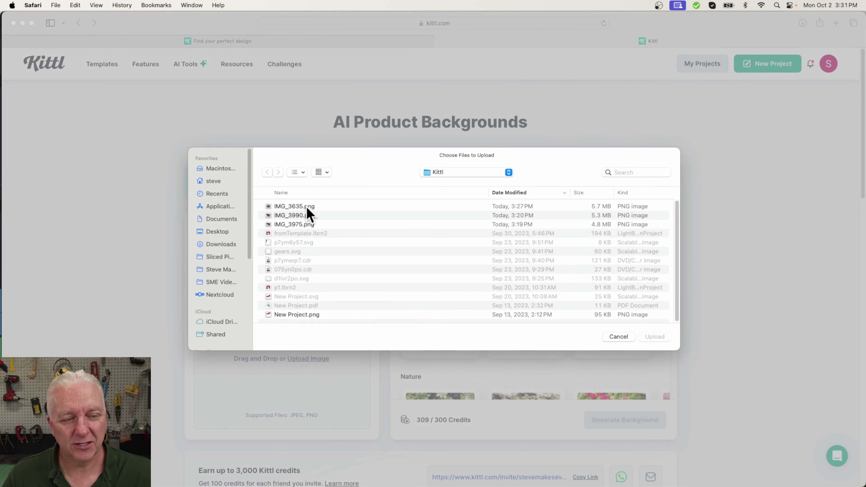
left_click(307, 207)
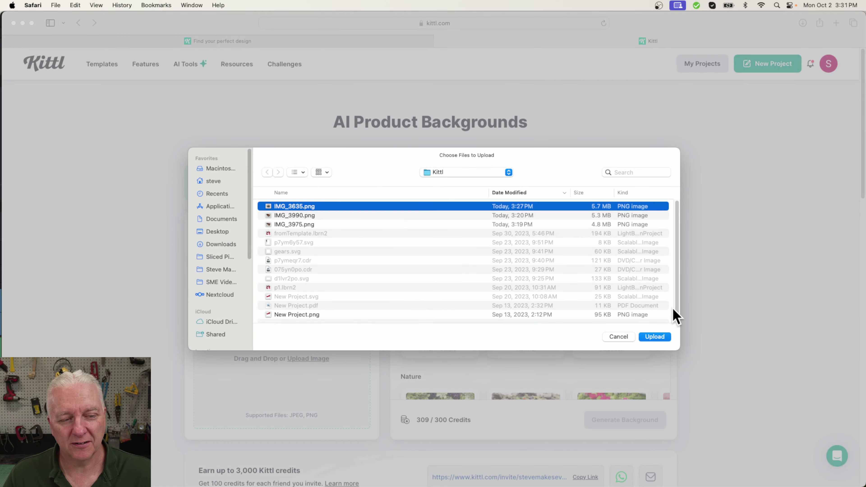
left_click(654, 336)
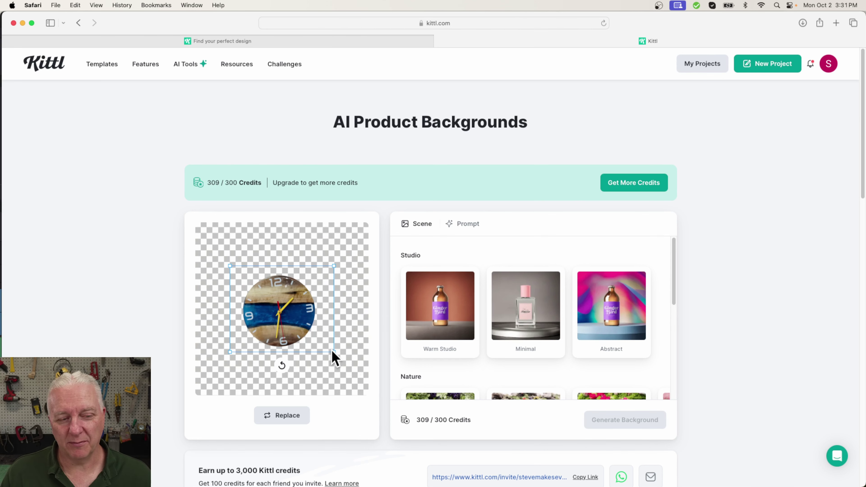
Move the clock up and left, enlarge it, and tilt it slightly clockwise
left_click_drag(302, 328, 289, 302)
left_click_drag(323, 328, 354, 354)
left_click_drag(284, 313, 283, 318)
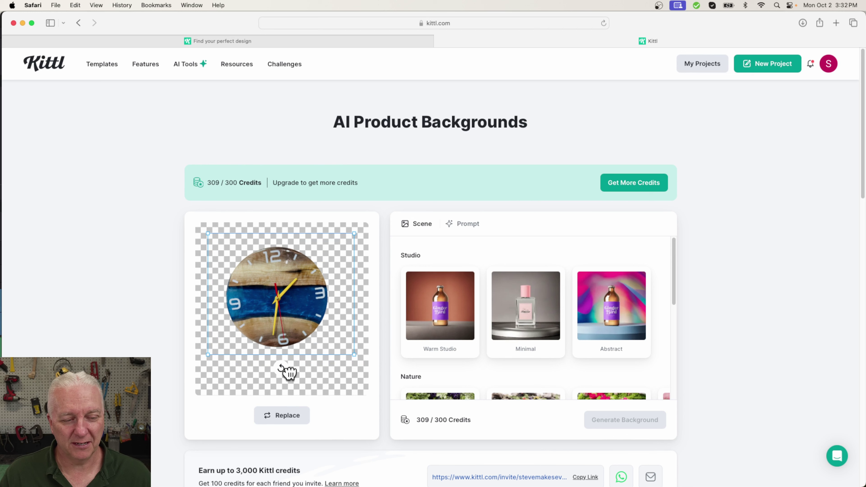
left_click_drag(283, 368, 272, 369)
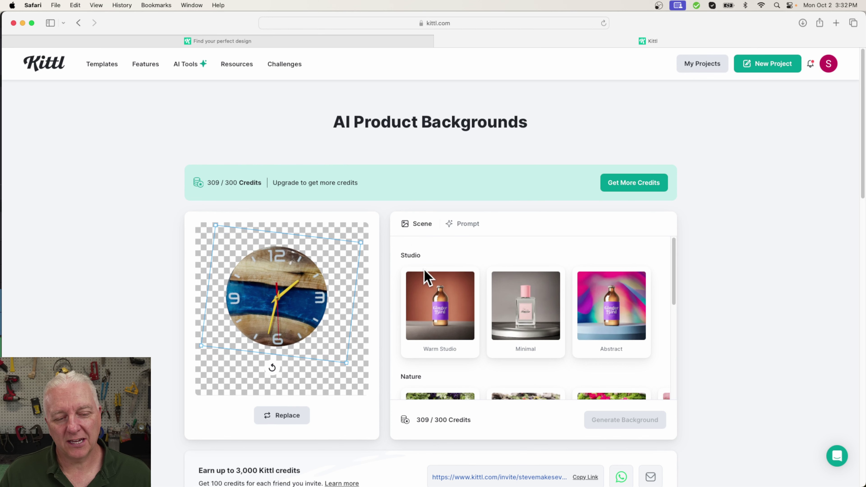
Generate backgrounds from the prompt 'PUT ON A WALL OF BARN BOARDS'
scroll(585, 341, "down", 1)
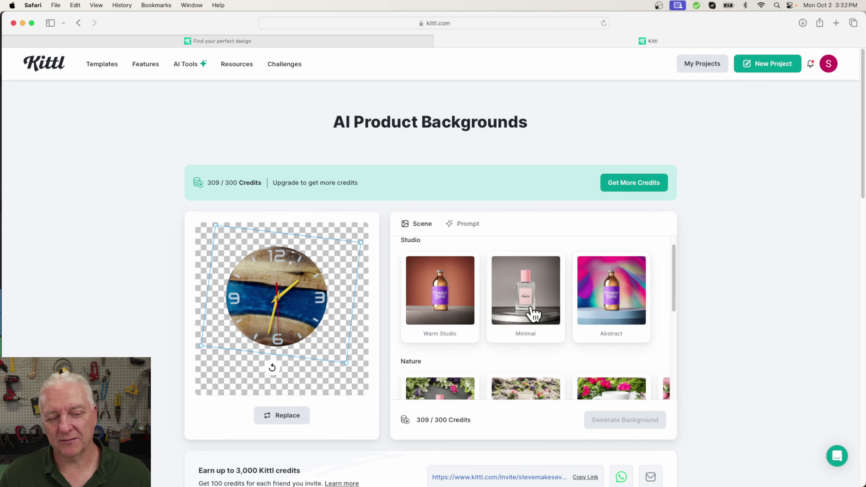
scroll(524, 310, "down", 10)
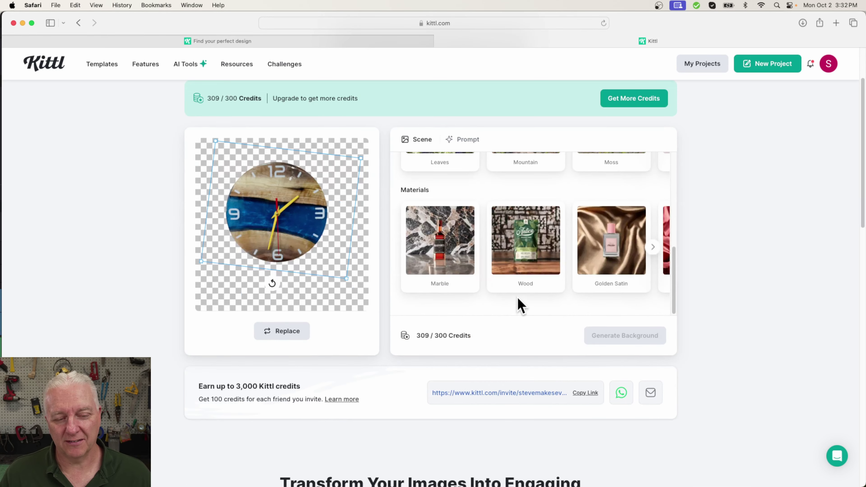
scroll(525, 307, "up", 10)
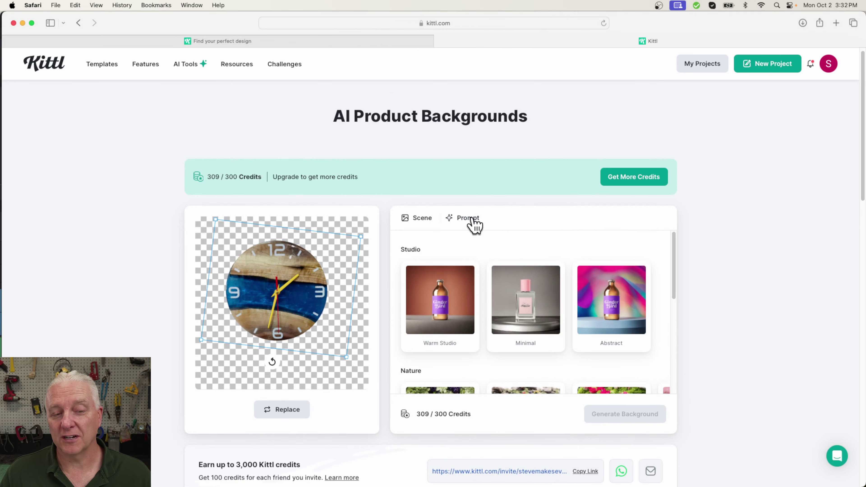
left_click(470, 221)
left_click(455, 264)
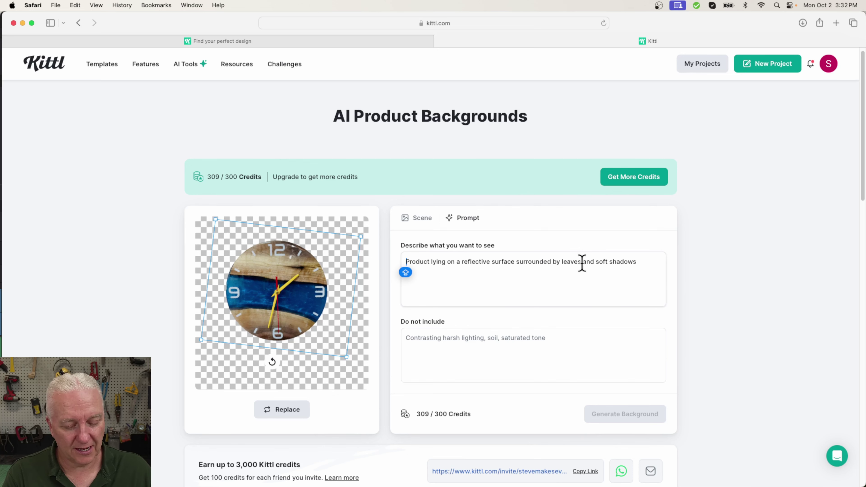
type("PUT O")
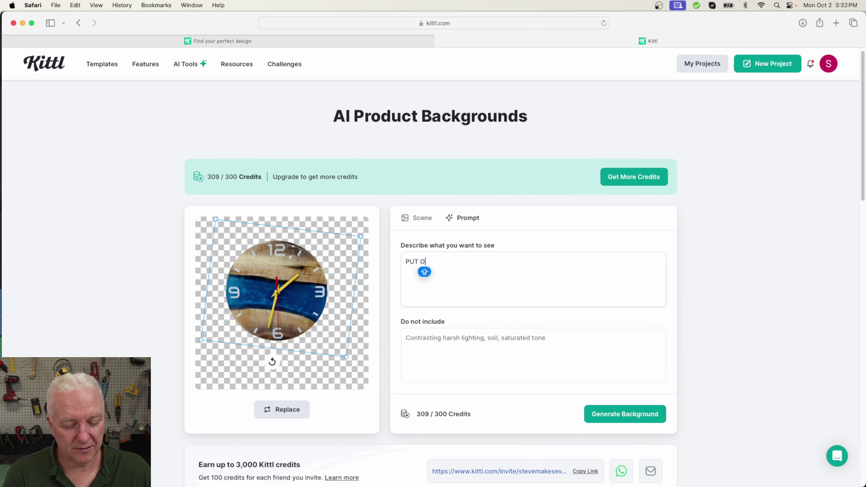
type("N A W")
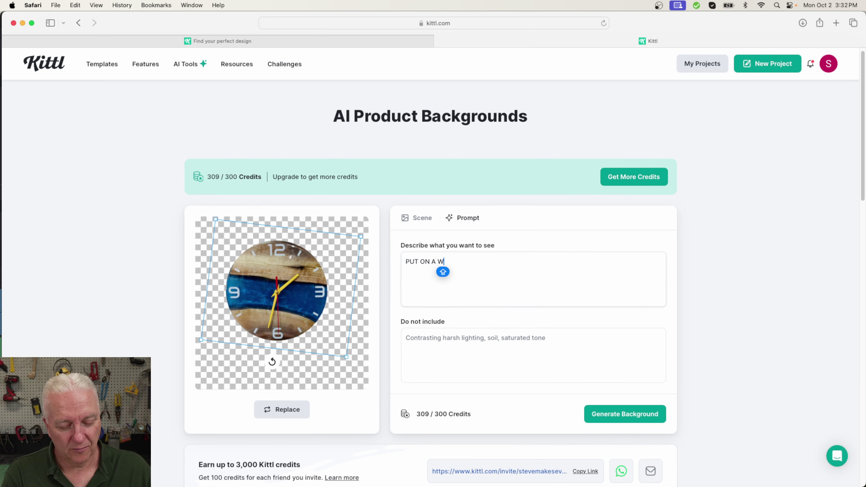
type("ALL OF BA")
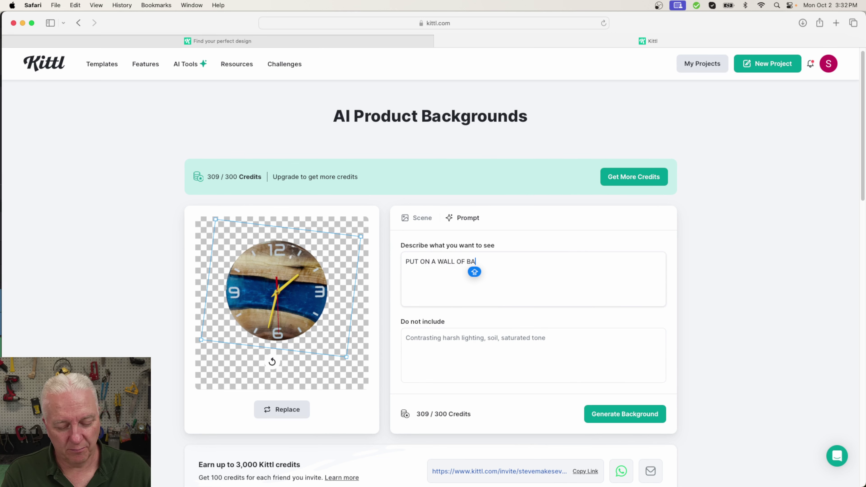
type("RN BOARDS")
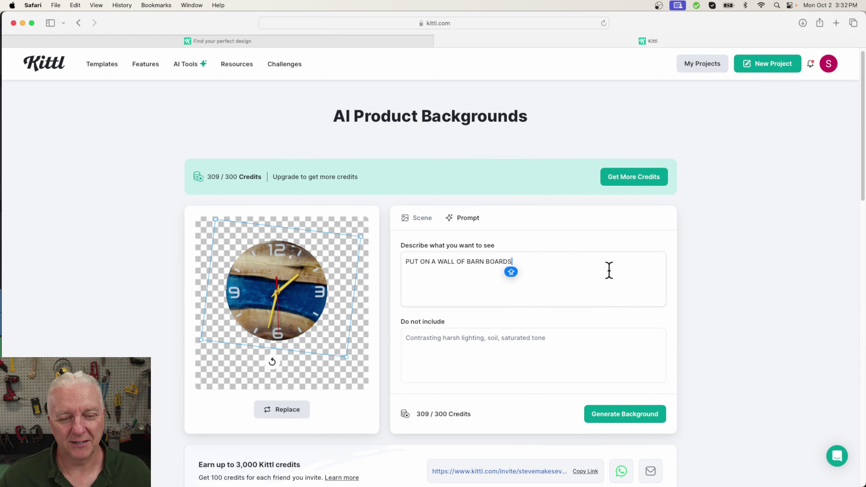
left_click(639, 416)
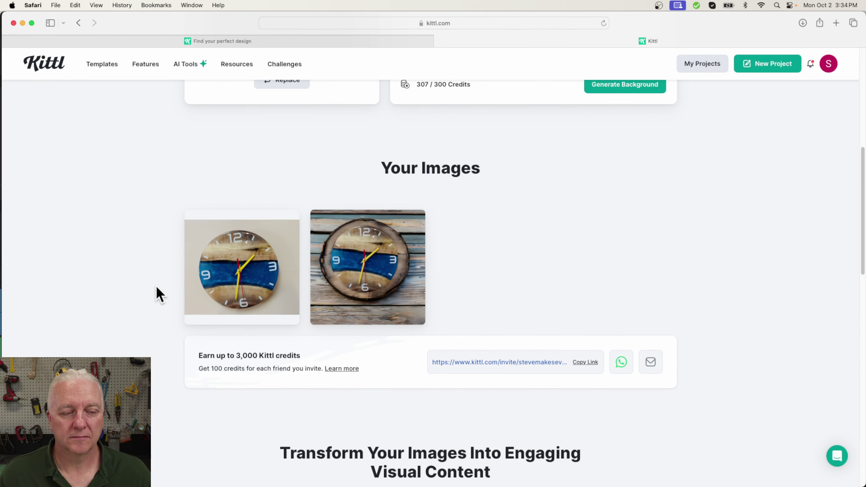
Open the first generated clock-on-barn-boards image in a large preview
mouse_move(209, 321)
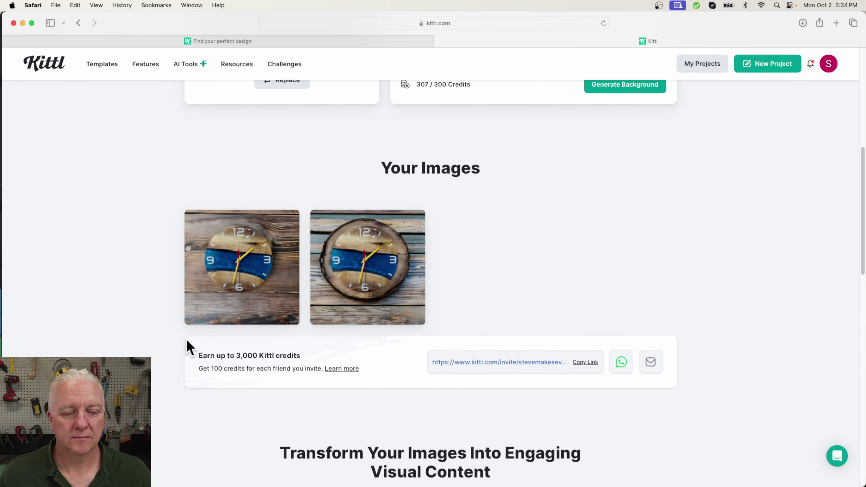
left_click(252, 254)
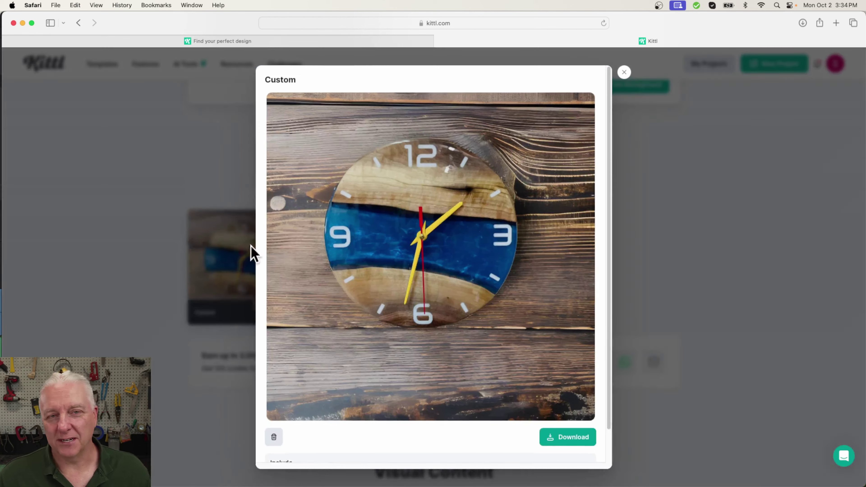